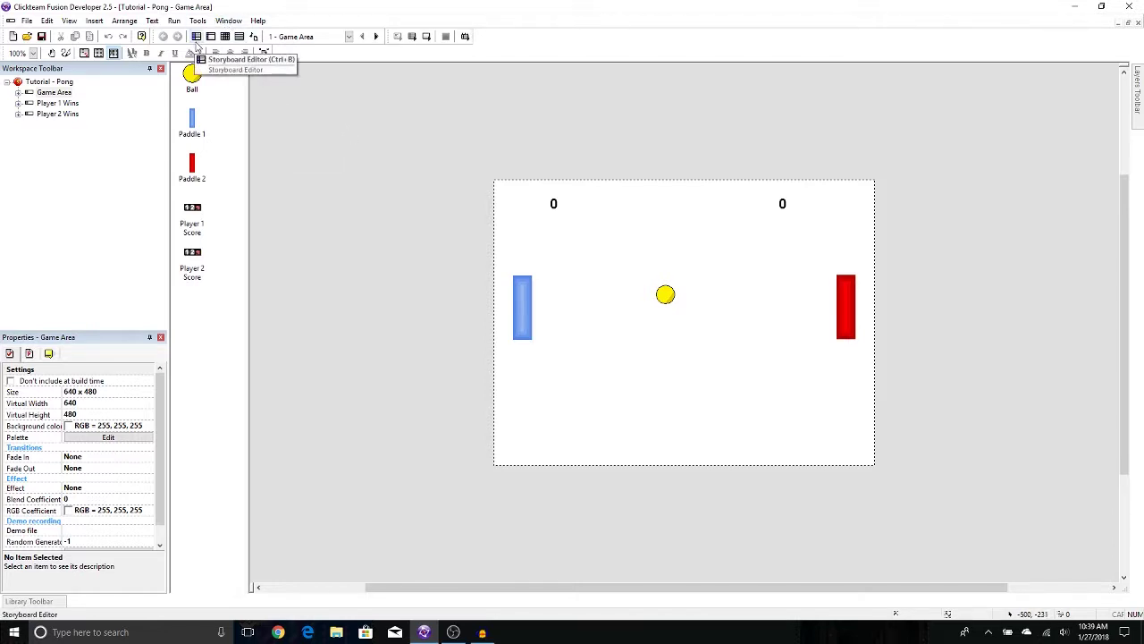
# - Add a fourth frame to the storyboard and move it to the first position, ahead of Game Area
pyautogui.click(197, 40)
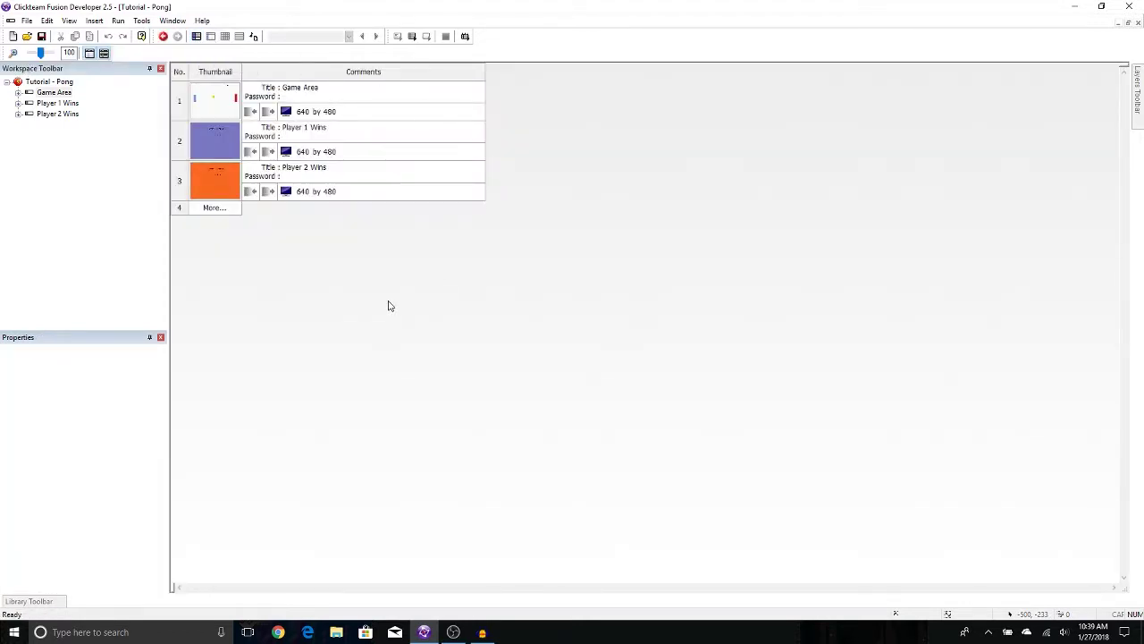
pyautogui.click(182, 212)
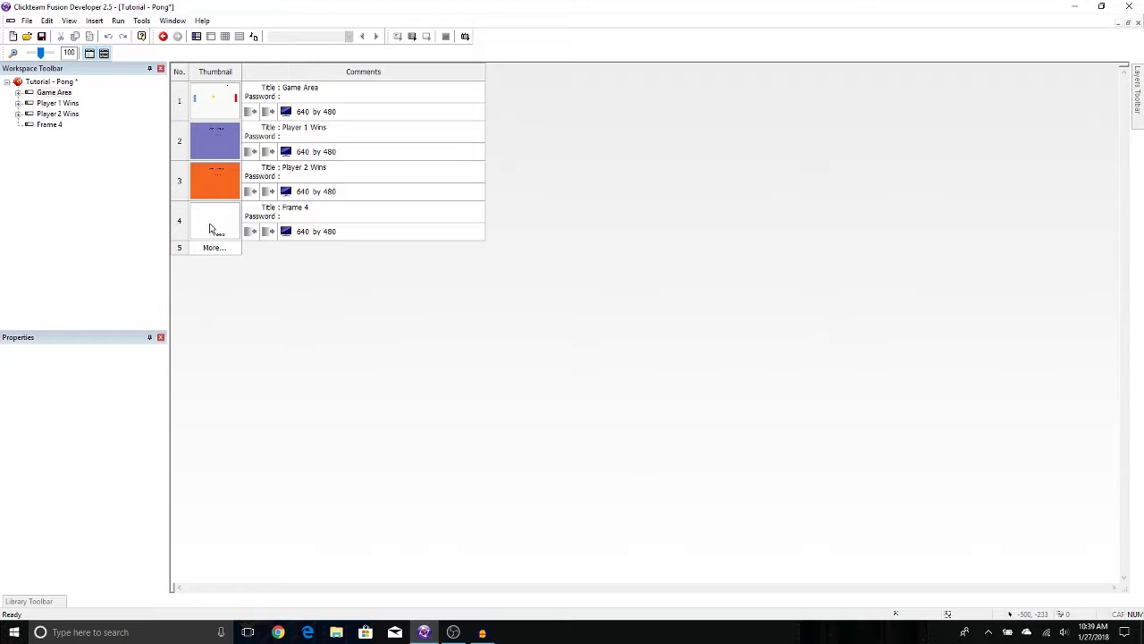
pyautogui.moveTo(225, 166); pyautogui.dragTo(211, 99)
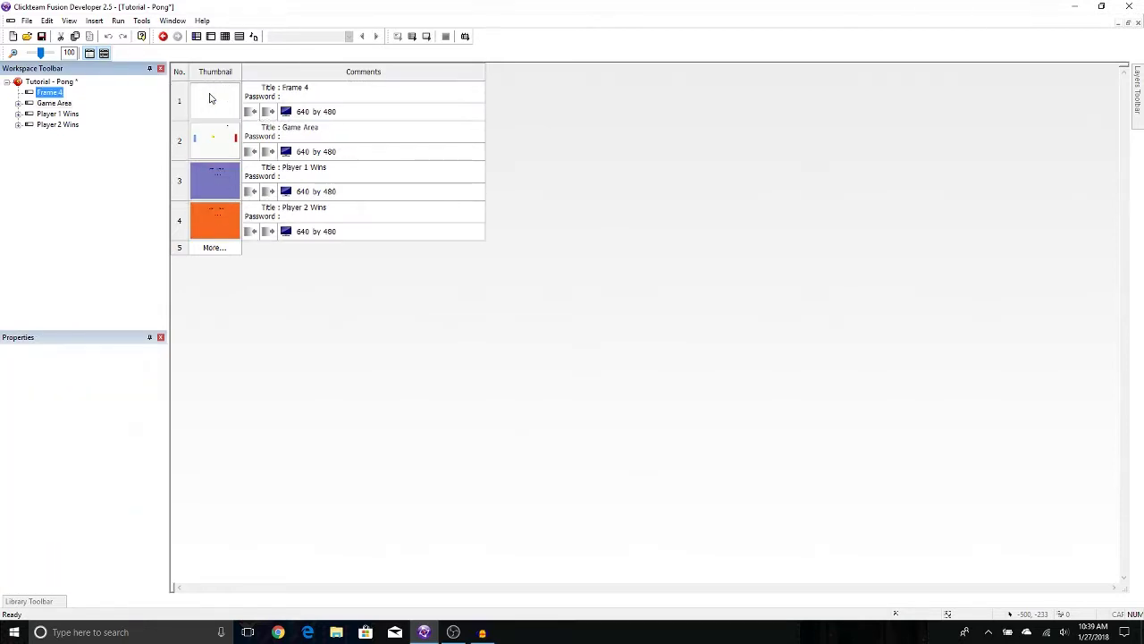
# - Rename the first storyboard frame as Title
pyautogui.click(309, 88)
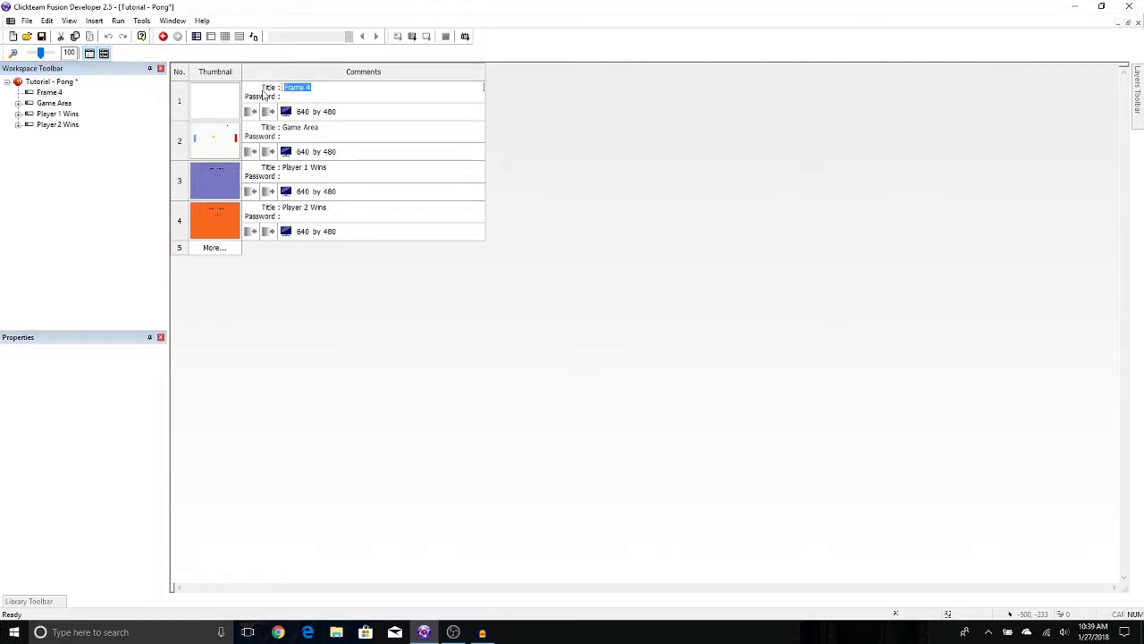
pyautogui.write('Title')
pyautogui.press('Return')
# - Insert a String object near the top of the Title frame with the text "PONG GAME"
pyautogui.doubleClick(186, 100)
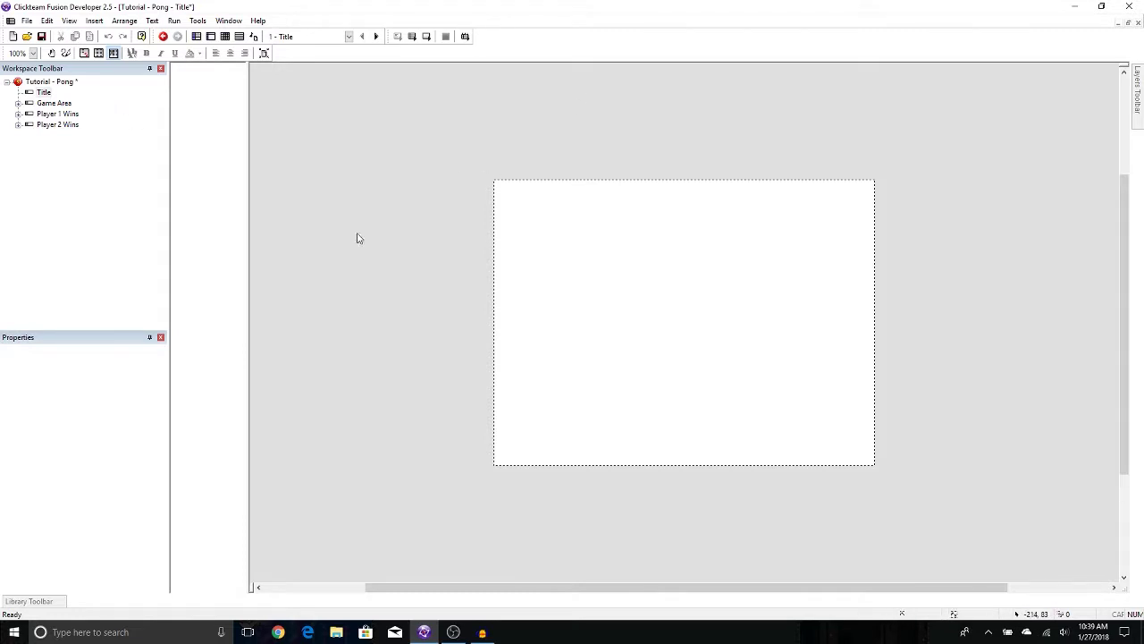
pyautogui.rightClick(493, 189)
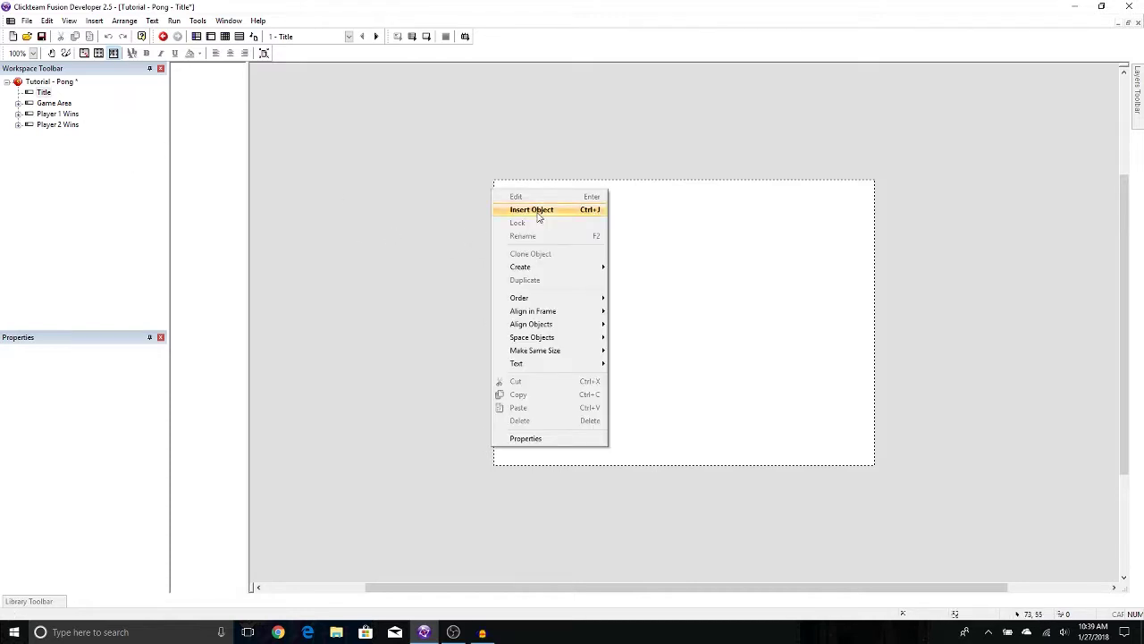
pyautogui.click(533, 211)
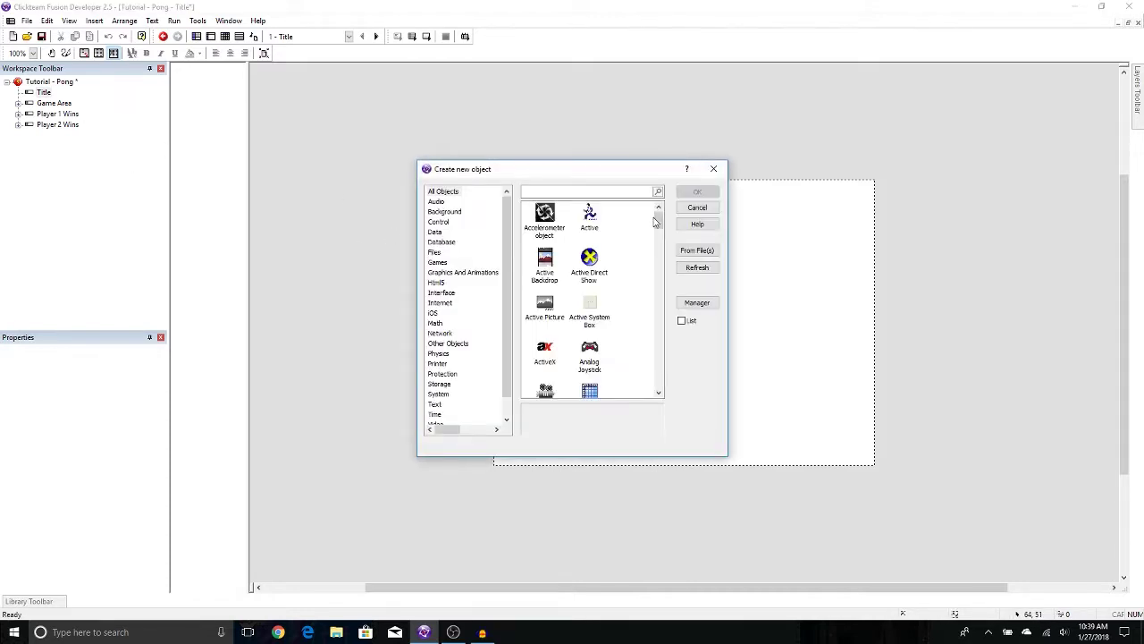
pyautogui.write('string')
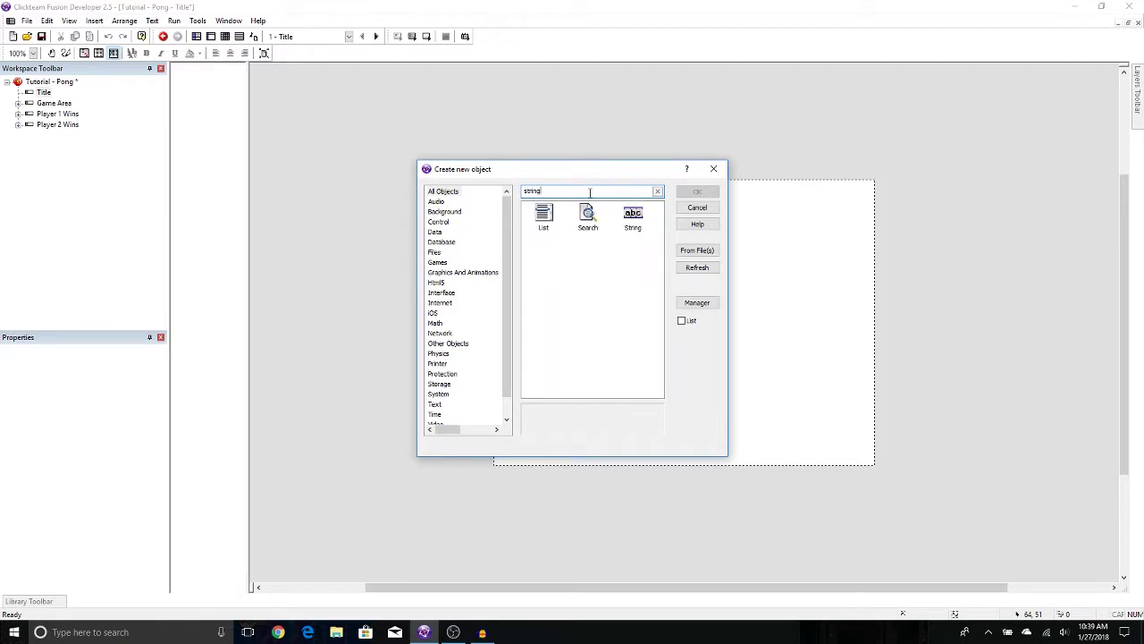
pyautogui.doubleClick(633, 215)
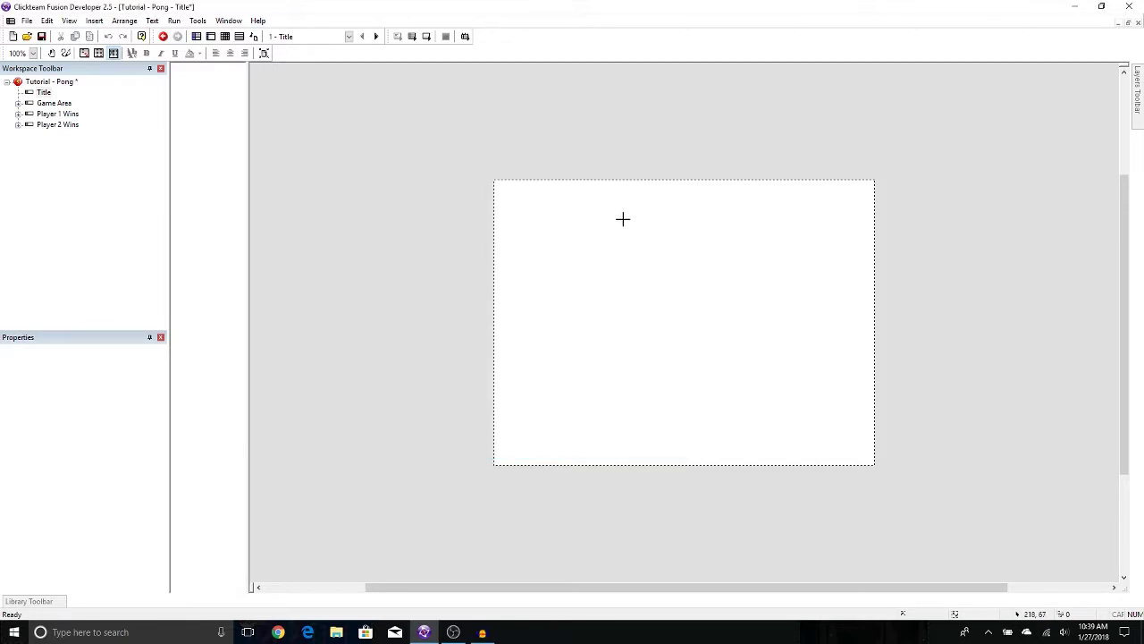
pyautogui.click(621, 218)
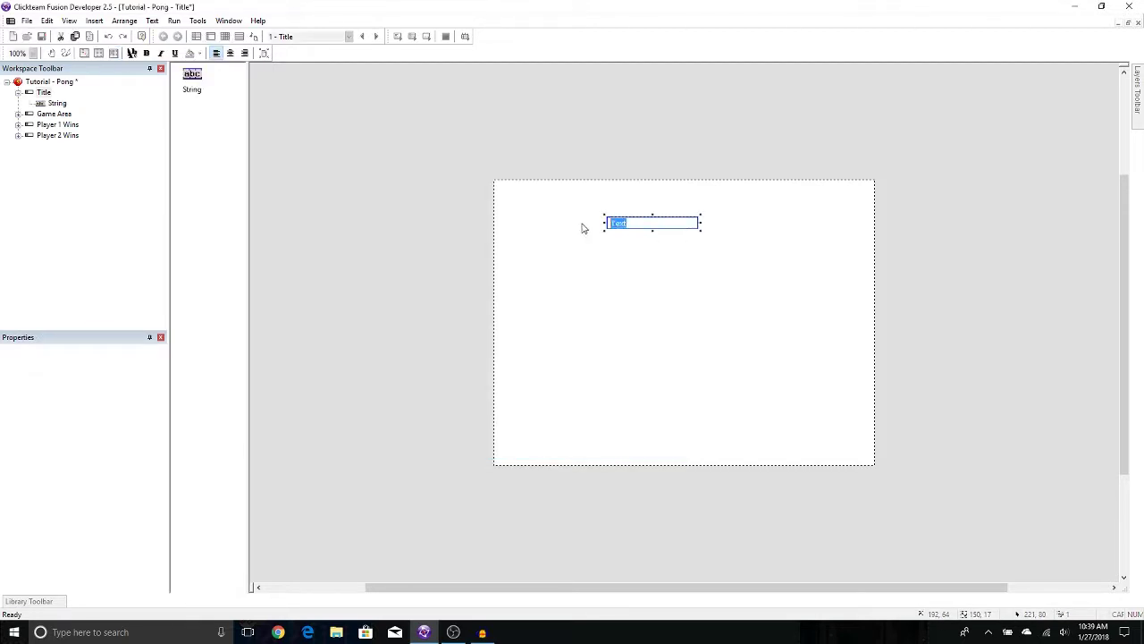
pyautogui.write('PONG GAME')
# - Set the PONG GAME text to font size 26 and enlarge its box to about 317 × 58
pyautogui.click(644, 224)
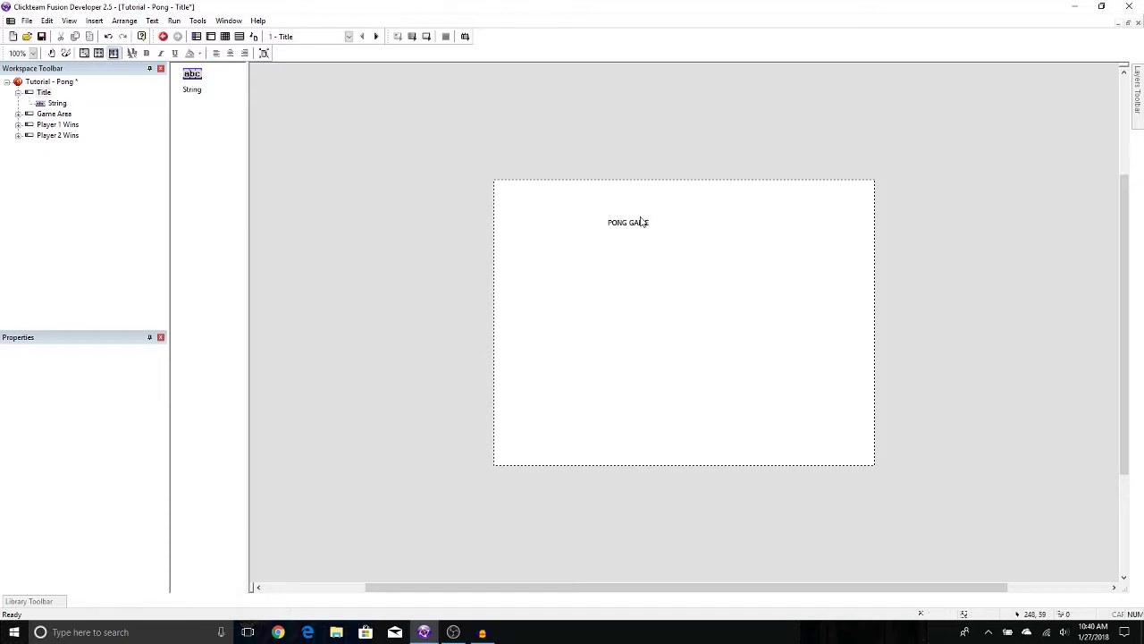
pyautogui.click(69, 353)
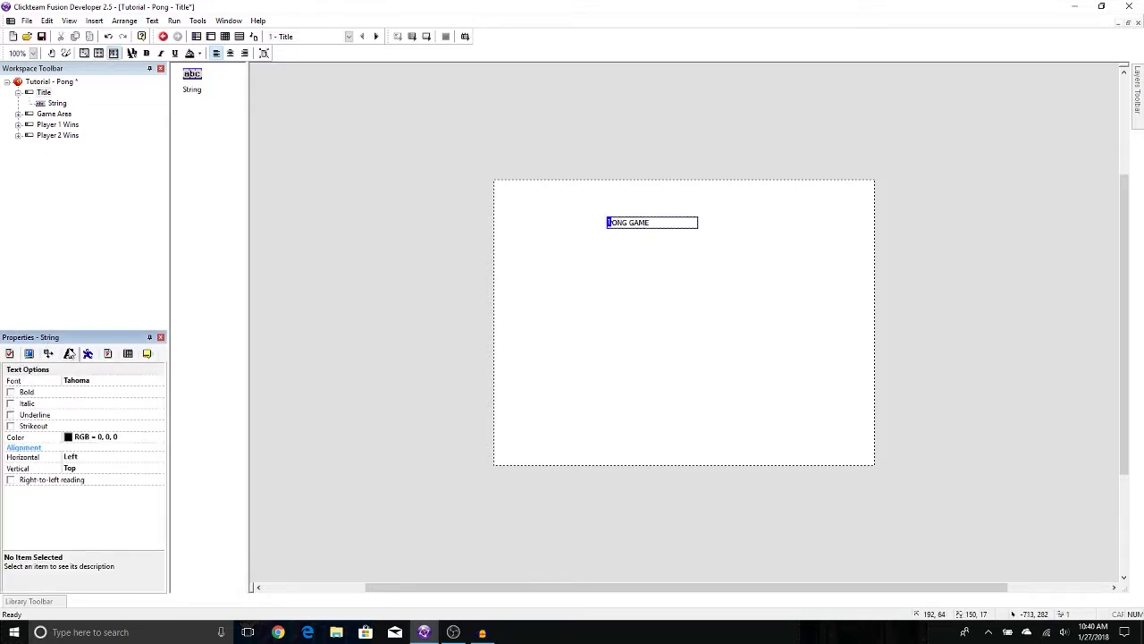
pyautogui.click(125, 381)
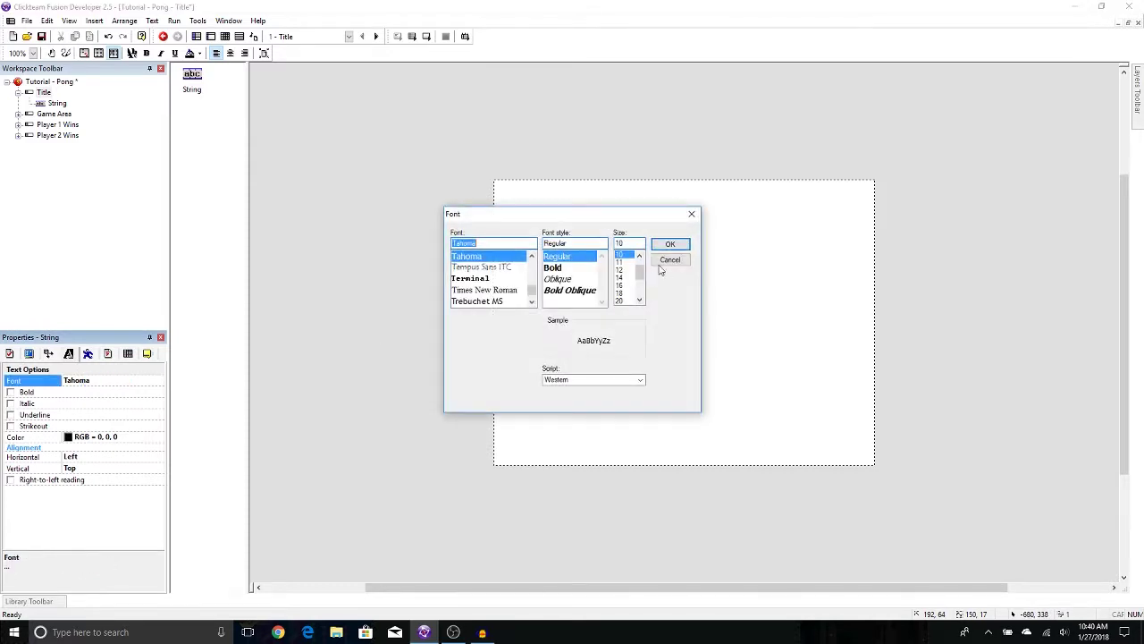
pyautogui.scroll(-1, 630, 287)
pyautogui.click(623, 301)
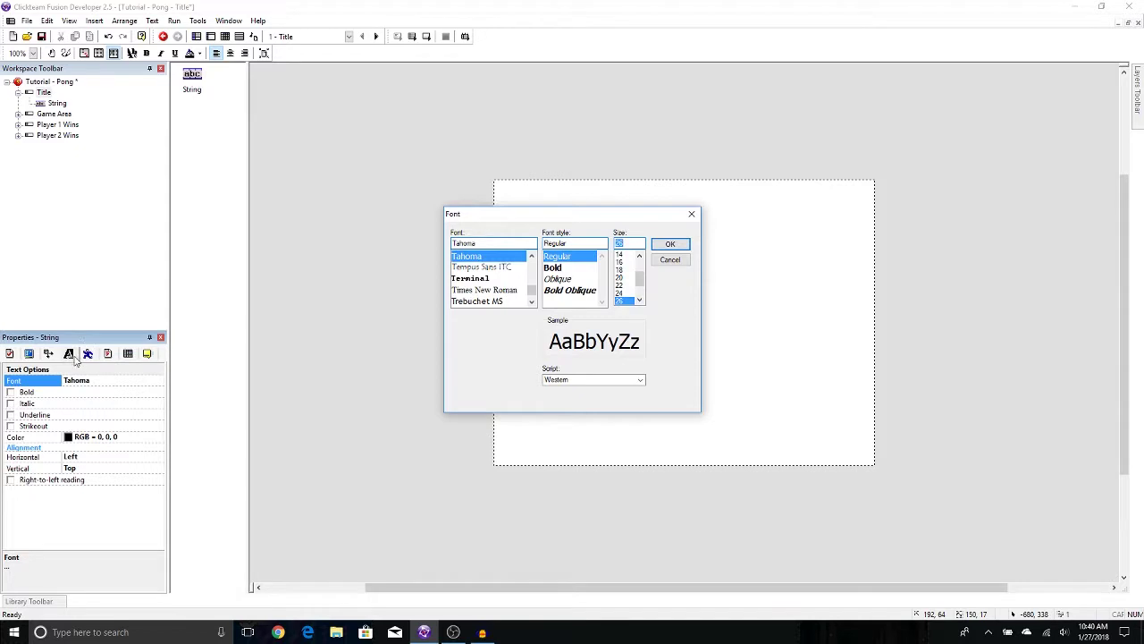
pyautogui.click(684, 248)
pyautogui.moveTo(703, 232); pyautogui.dragTo(787, 261)
pyautogui.moveTo(703, 240); pyautogui.dragTo(704, 254)
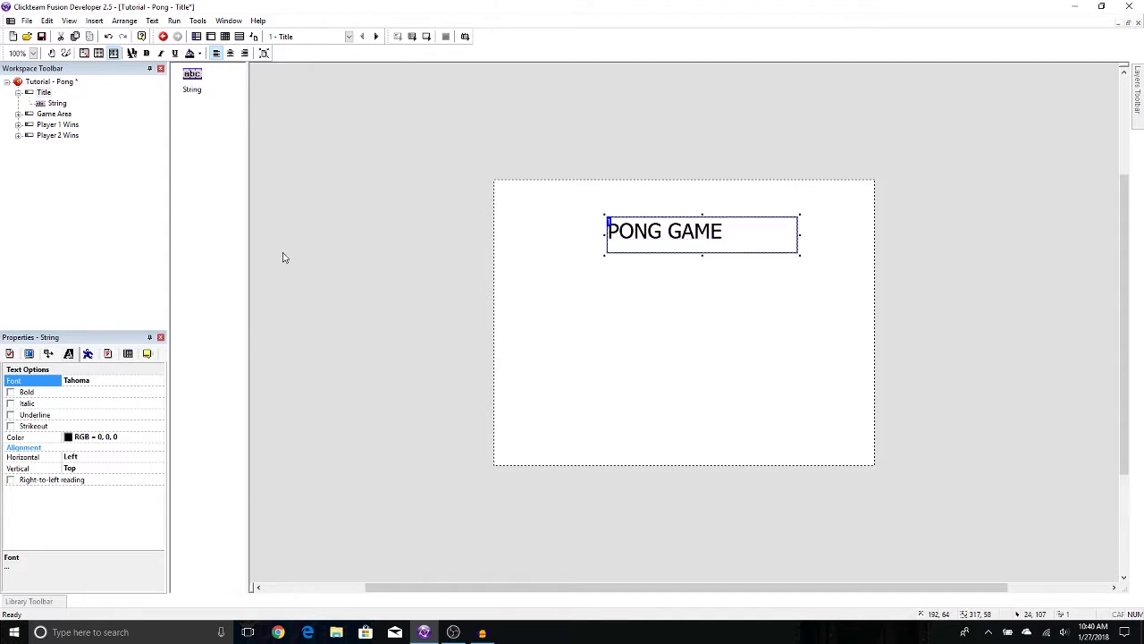
# - Centre the PONG GAME text horizontally and widen its box across the frame to about 626 pixels
pyautogui.click(89, 457)
pyautogui.click(92, 475)
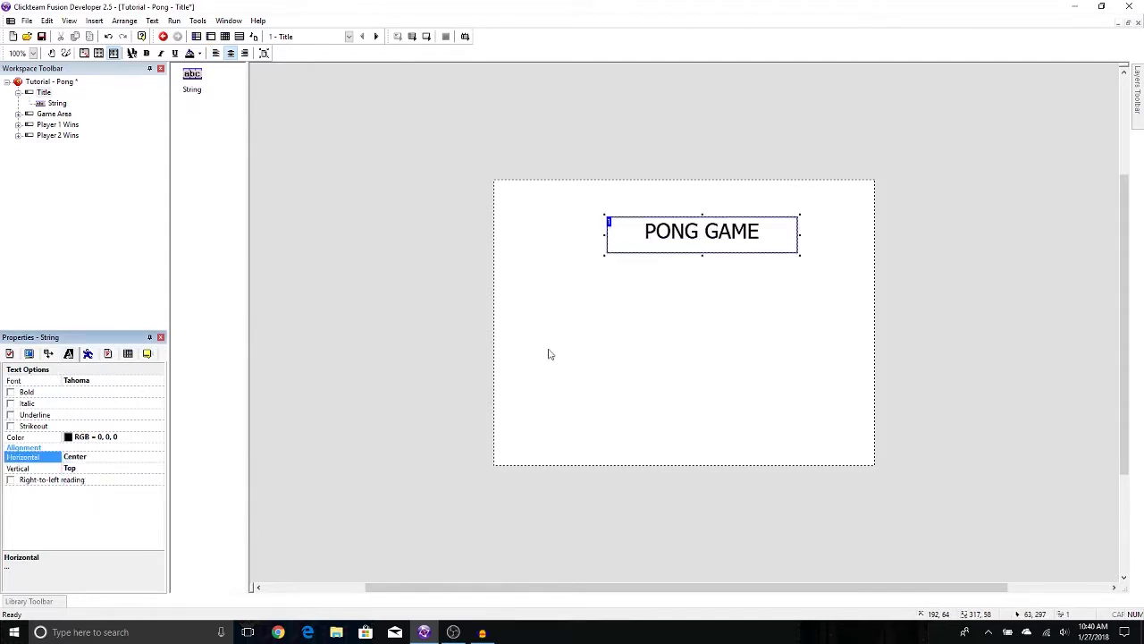
pyautogui.click(606, 238)
pyautogui.click(607, 237)
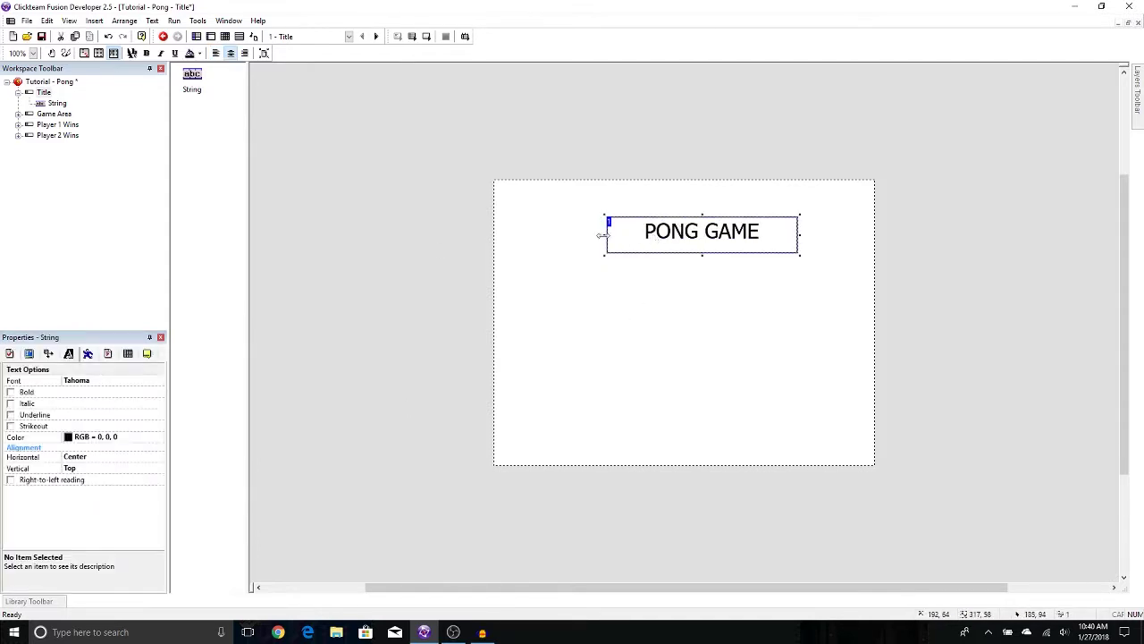
pyautogui.moveTo(607, 238); pyautogui.dragTo(498, 236)
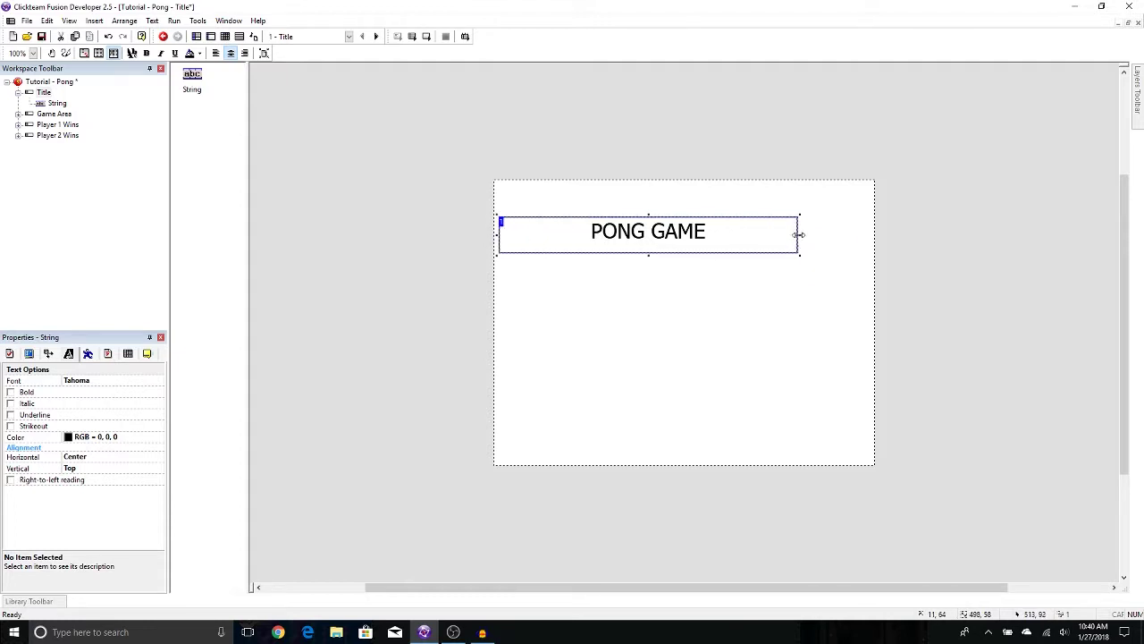
pyautogui.moveTo(799, 235); pyautogui.dragTo(872, 237)
pyautogui.click(587, 309)
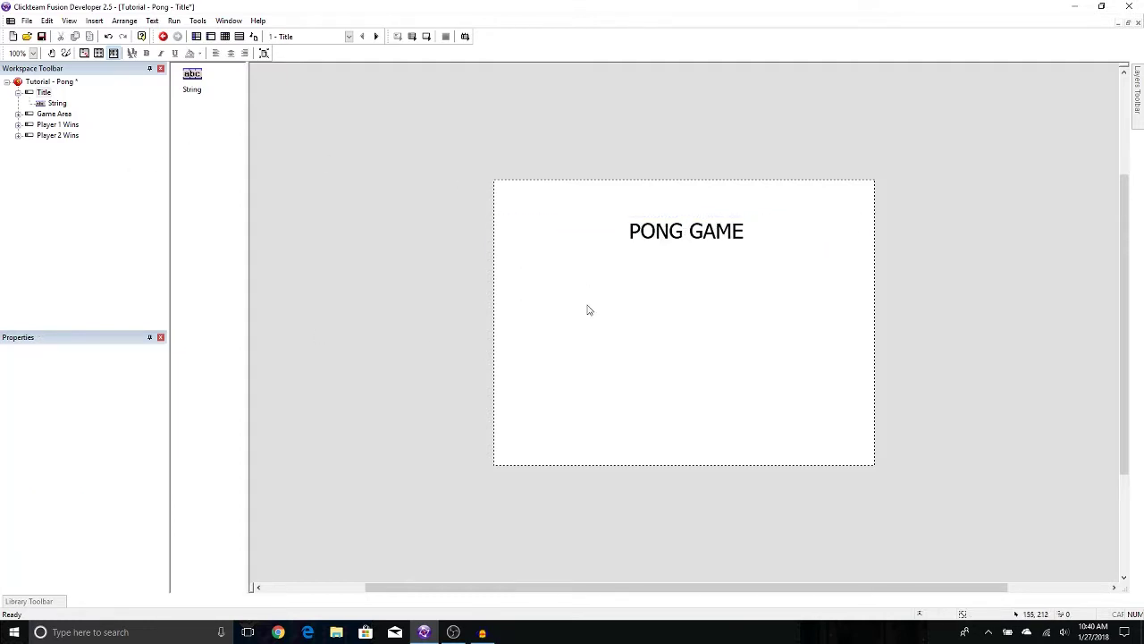
# - Insert a second String object below the PONG GAME title and enlarge its box to about 273 × 163
pyautogui.rightClick(640, 311)
pyautogui.click(657, 329)
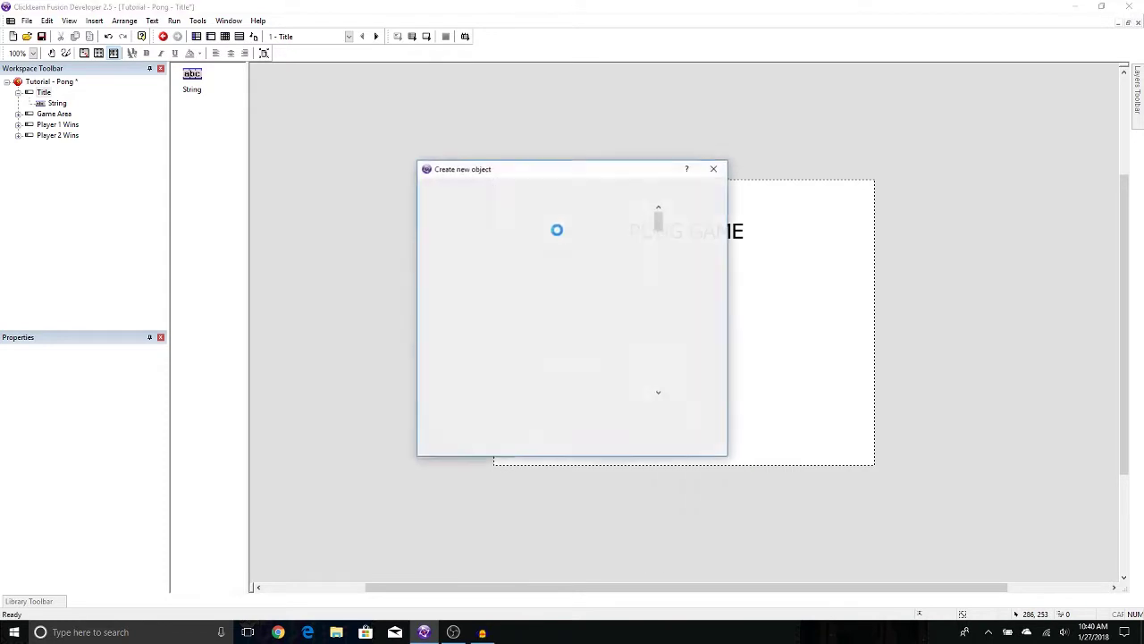
pyautogui.click(562, 194)
pyautogui.write('strings')
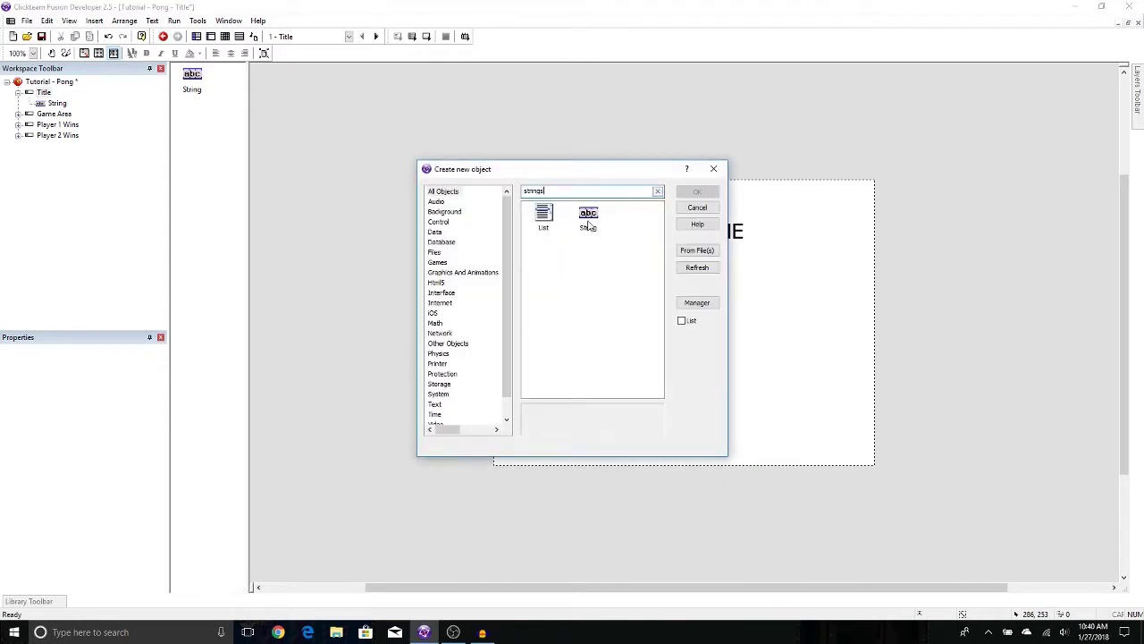
pyautogui.doubleClick(588, 219)
pyautogui.click(611, 280)
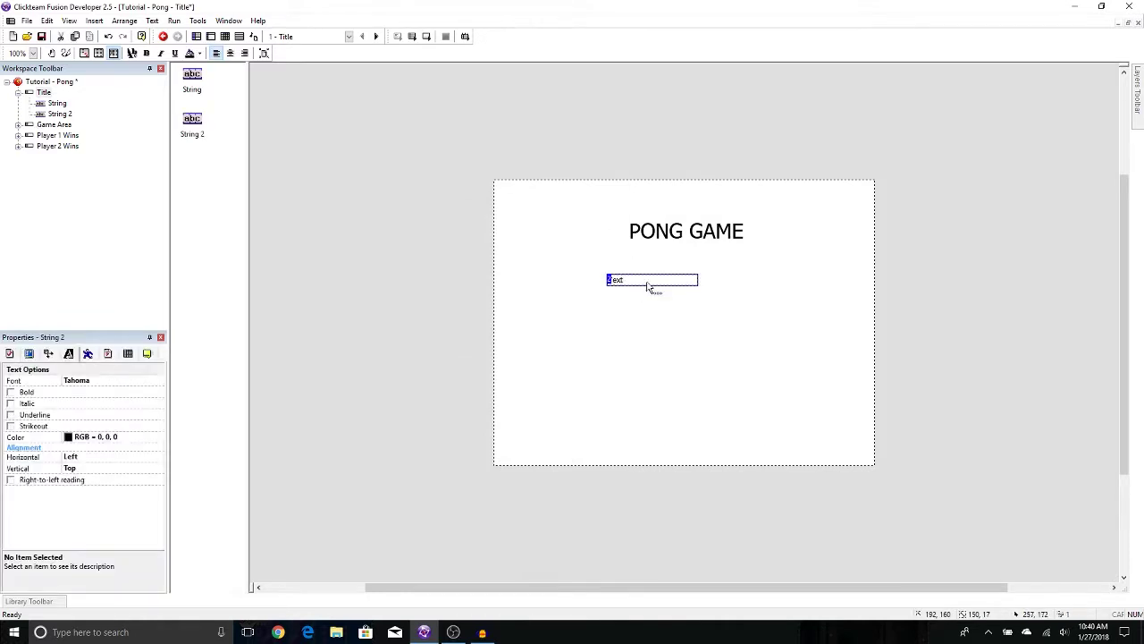
pyautogui.moveTo(654, 288); pyautogui.dragTo(659, 373)
pyautogui.moveTo(698, 323); pyautogui.dragTo(772, 322)
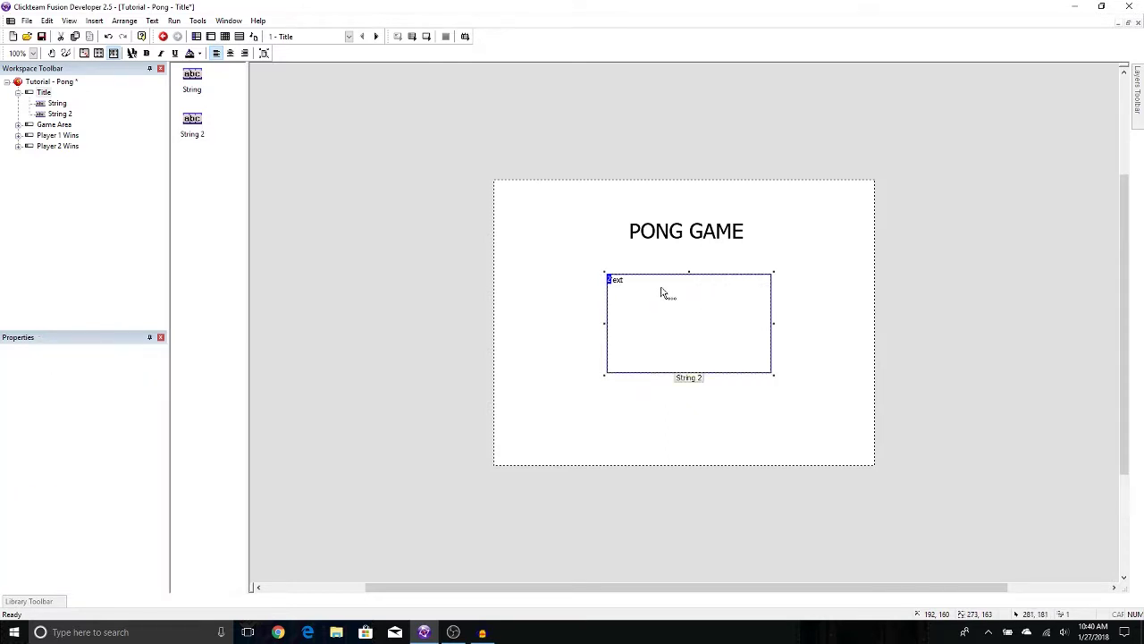
# - Fill the lower text with "Welcome to Pong!", "Player 1 moves with the arrow keys. Player 2 moves with W and S.", "Press space to begin!"
pyautogui.doubleClick(661, 292)
pyautogui.write('Welcome to Pong!')
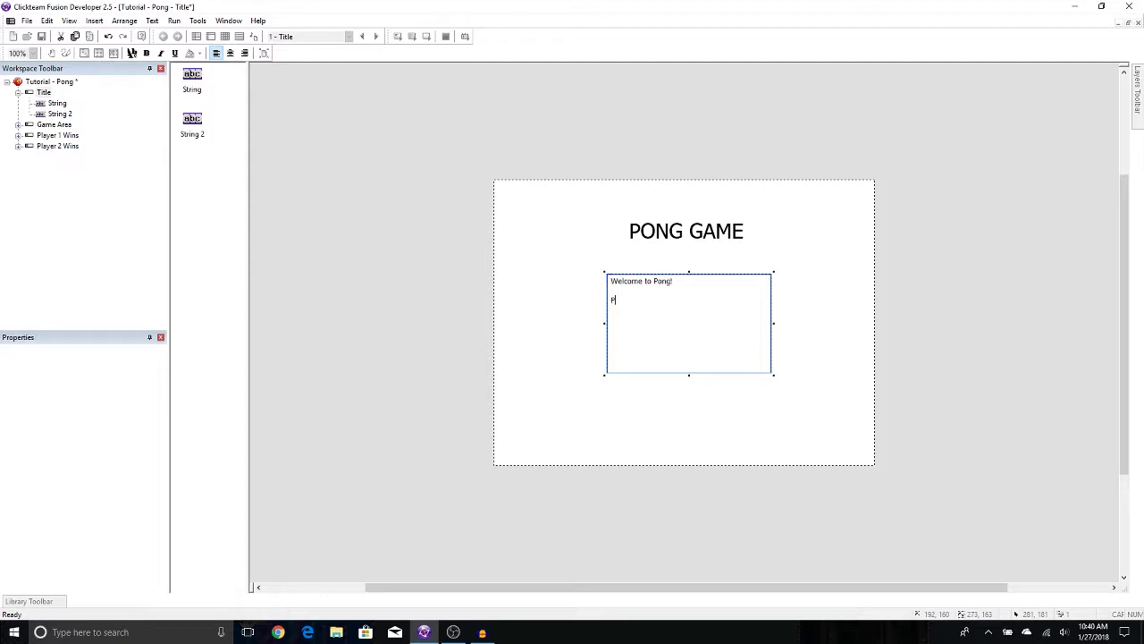
pyautogui.write('layer 1 moves with the arrow keys. Player 2')
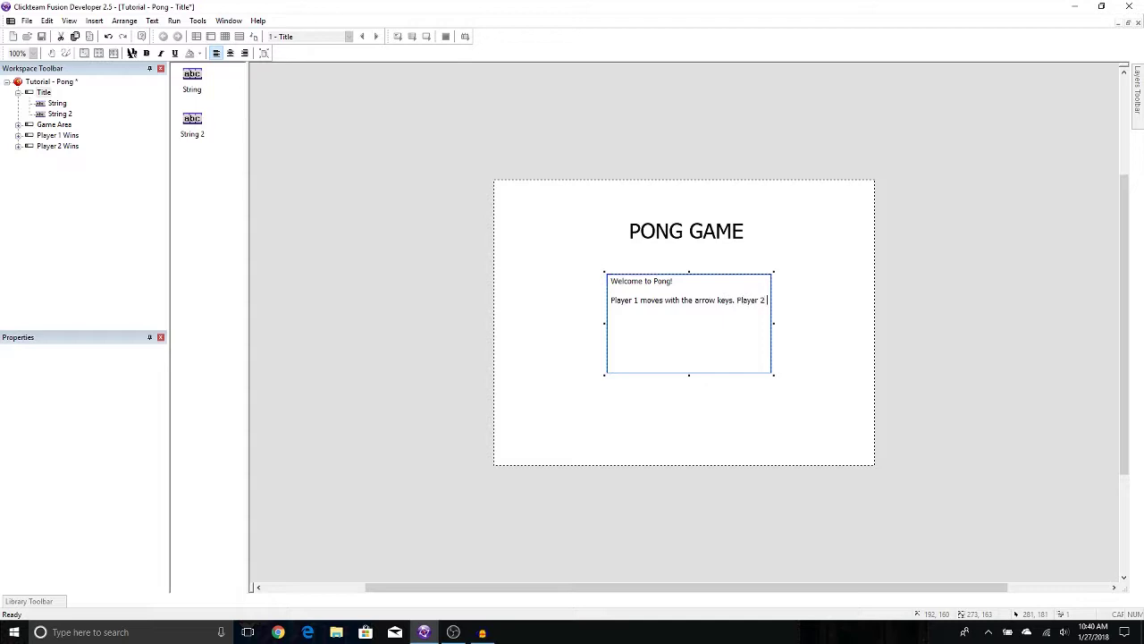
pyautogui.write('moves with W and S.')
pyautogui.doubleClick(549, 247)
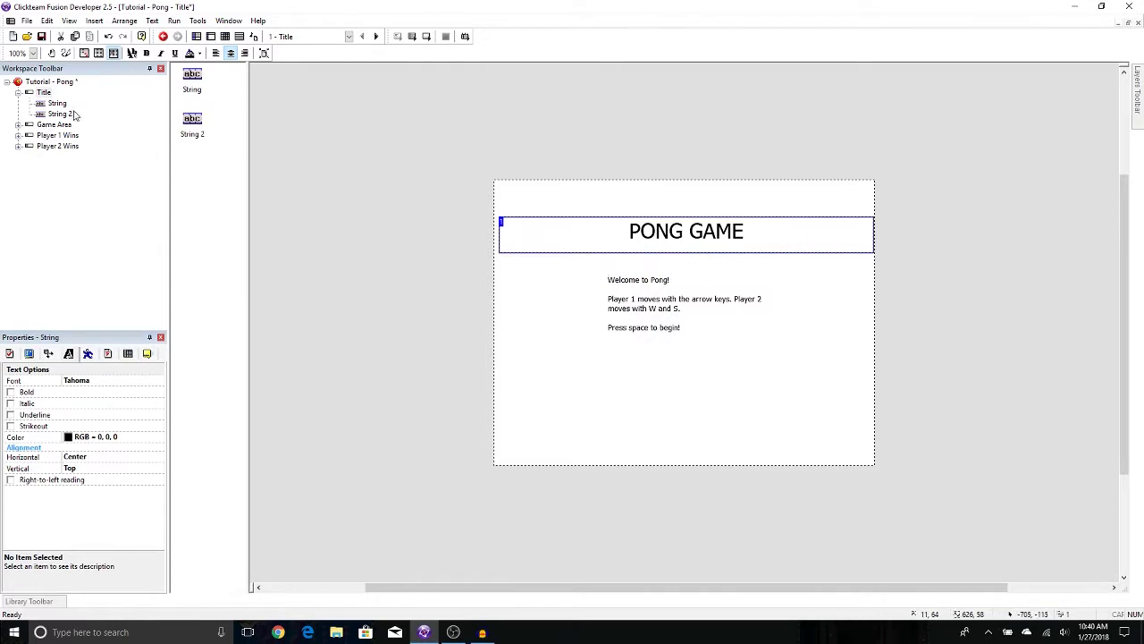
# - Set the Title frame's background color to aquamarine, RGB 127, 255, 212
pyautogui.click(43, 93)
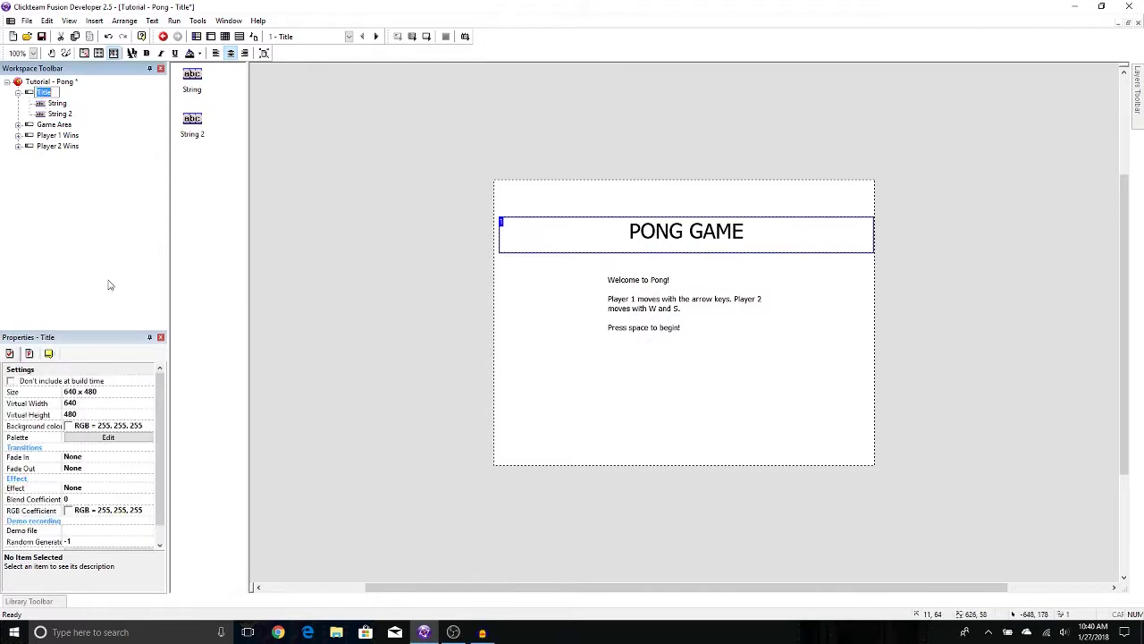
pyautogui.click(416, 239)
pyautogui.click(43, 93)
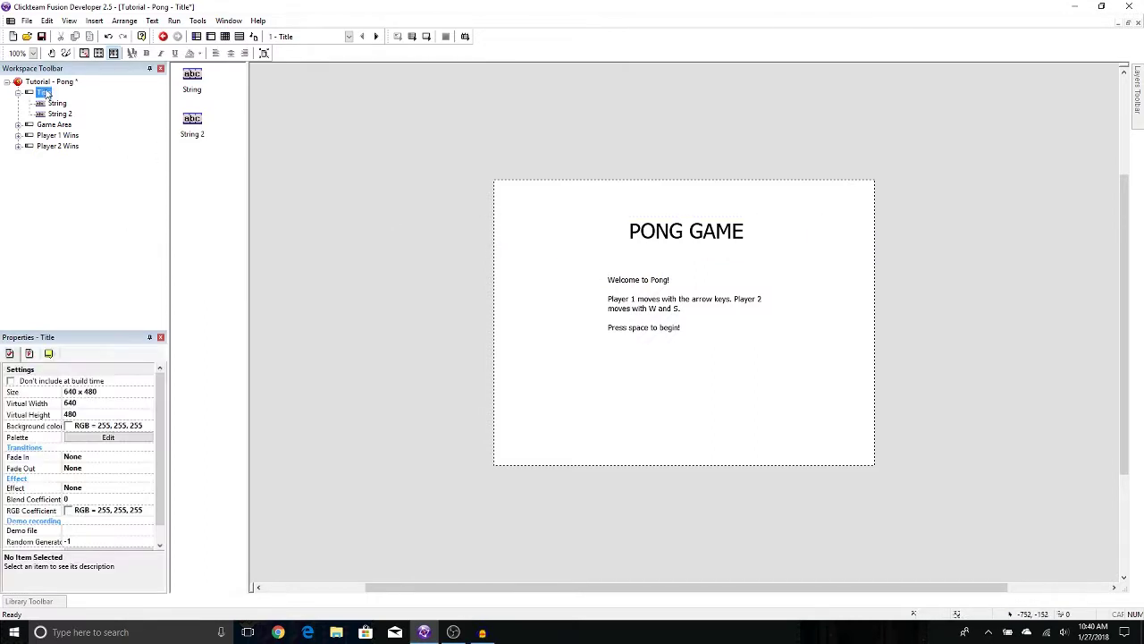
pyautogui.click(27, 369)
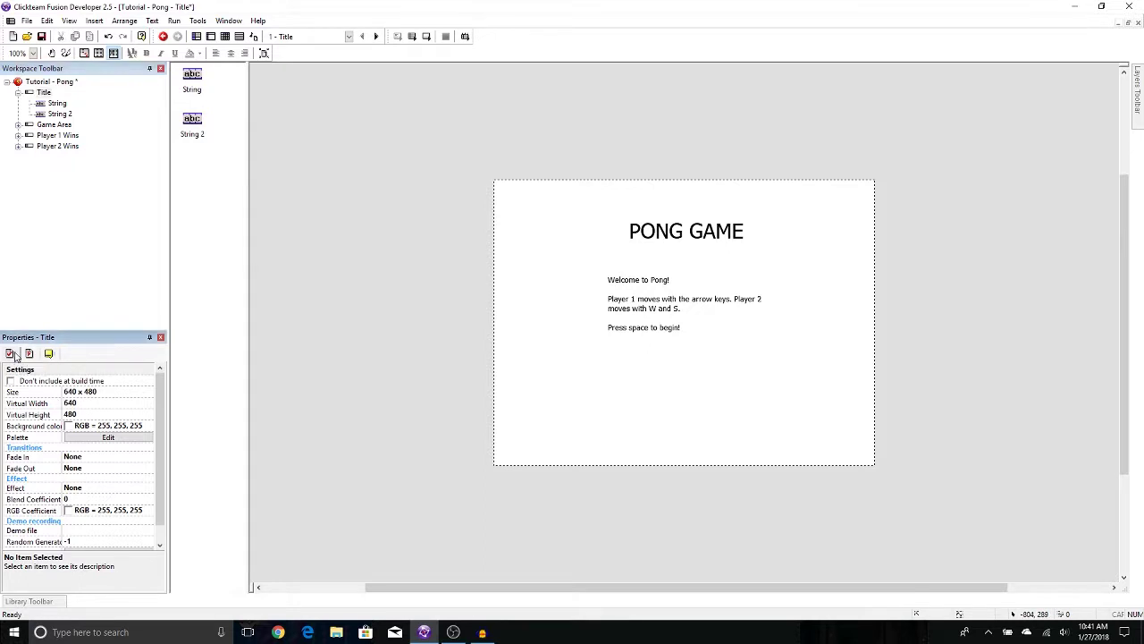
pyautogui.click(85, 427)
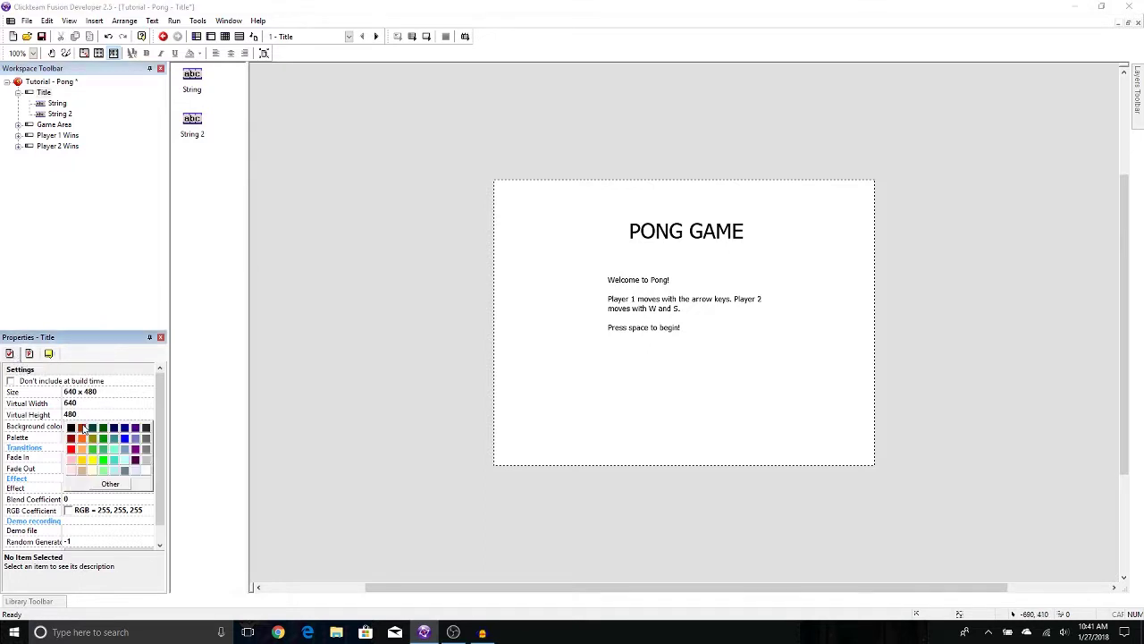
pyautogui.click(115, 459)
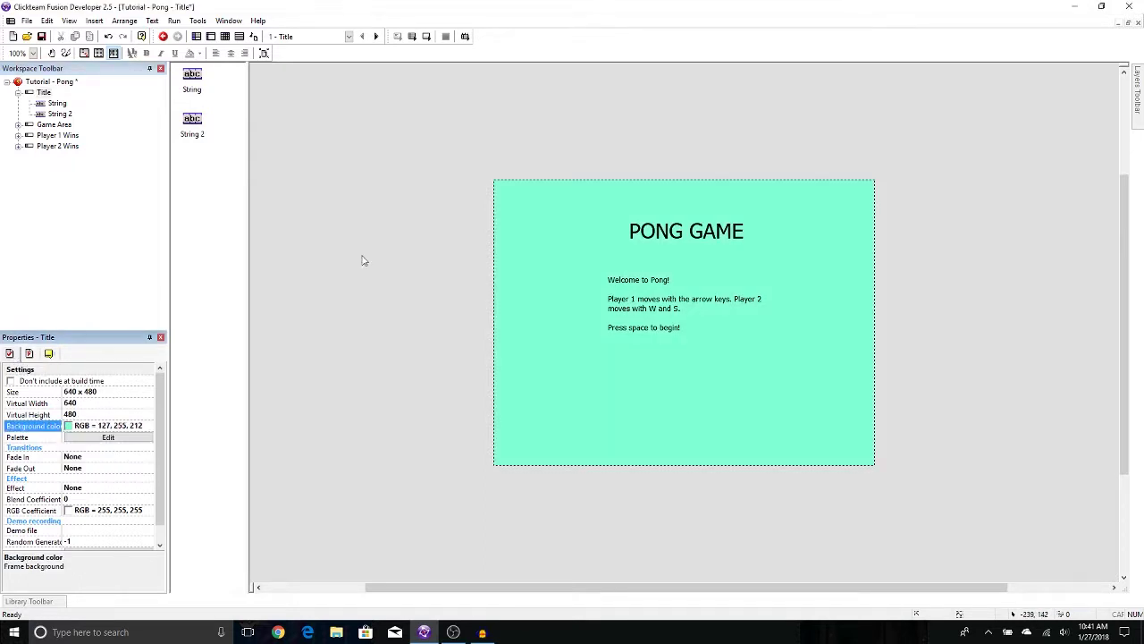
pyautogui.click(416, 179)
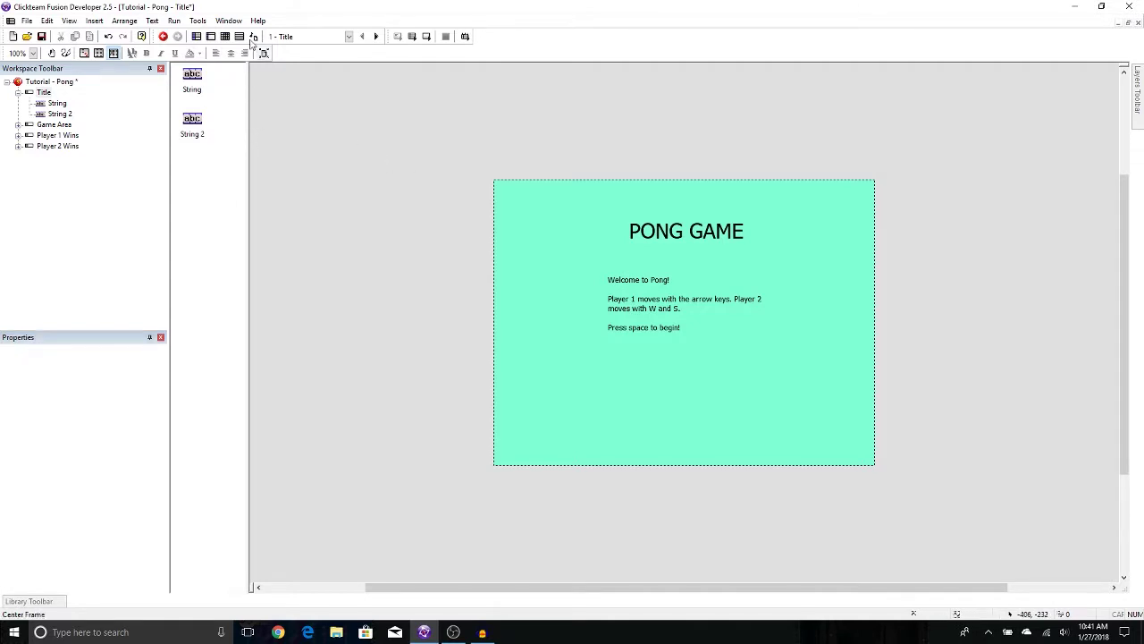
# - In the Title frame's events, add an "Upon pressing Space bar" condition with a Next frame action
pyautogui.click(226, 37)
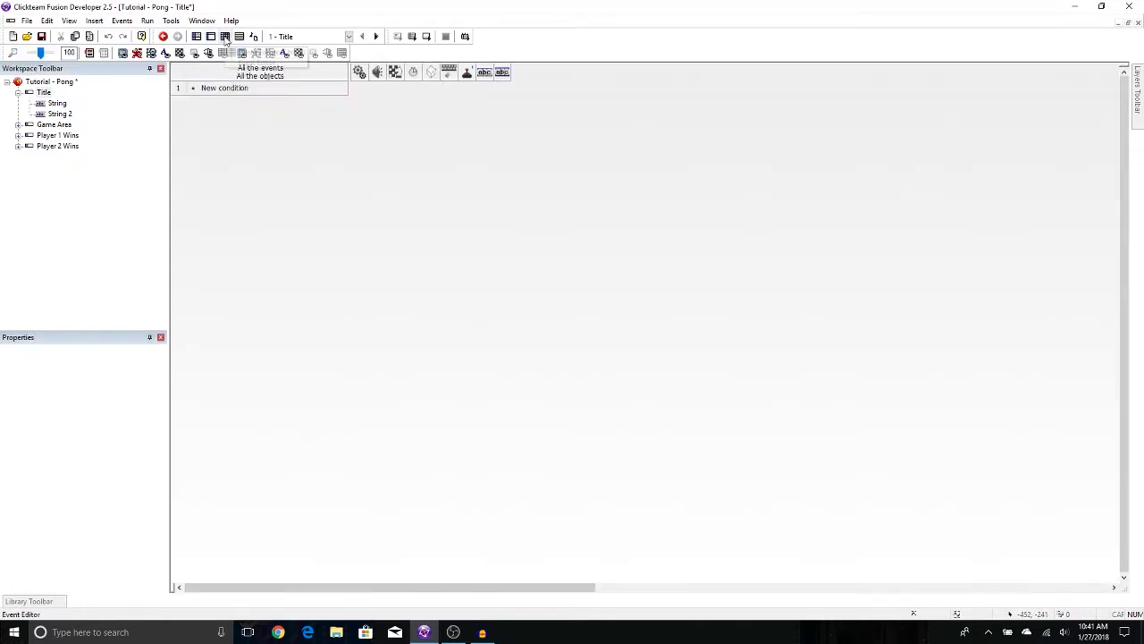
pyautogui.doubleClick(234, 88)
pyautogui.click(243, 100)
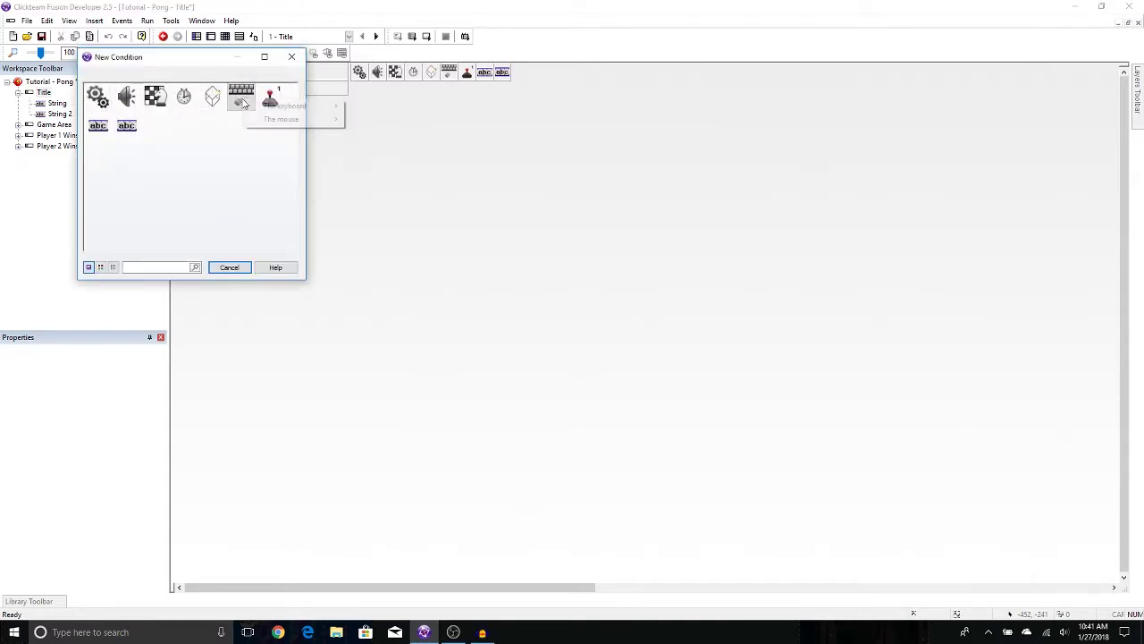
pyautogui.moveTo(255, 105)
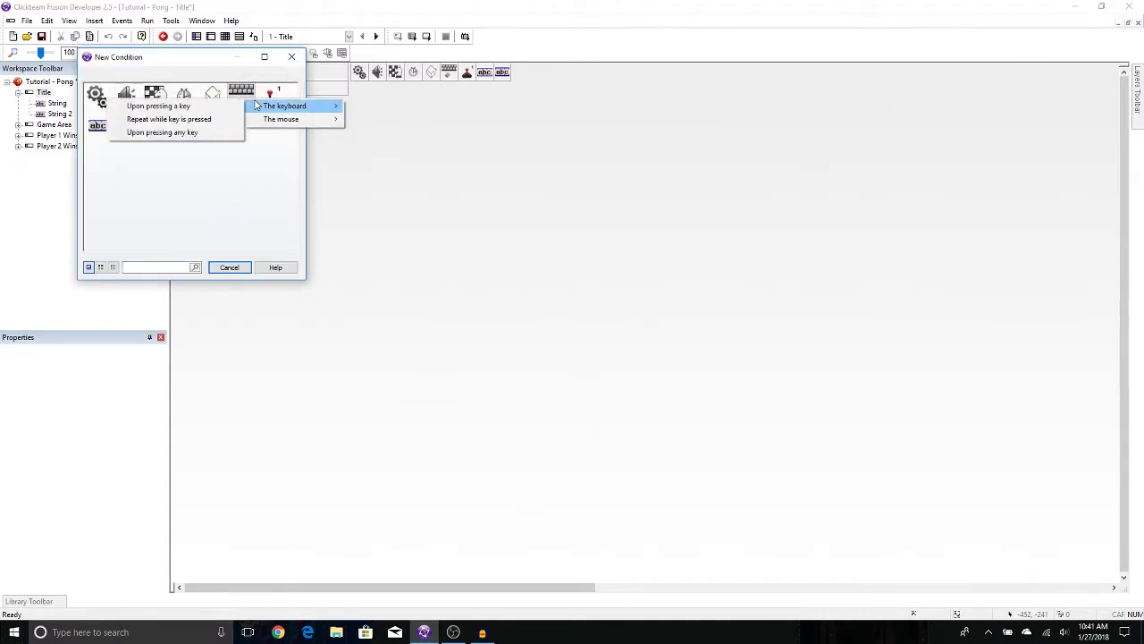
pyautogui.click(199, 107)
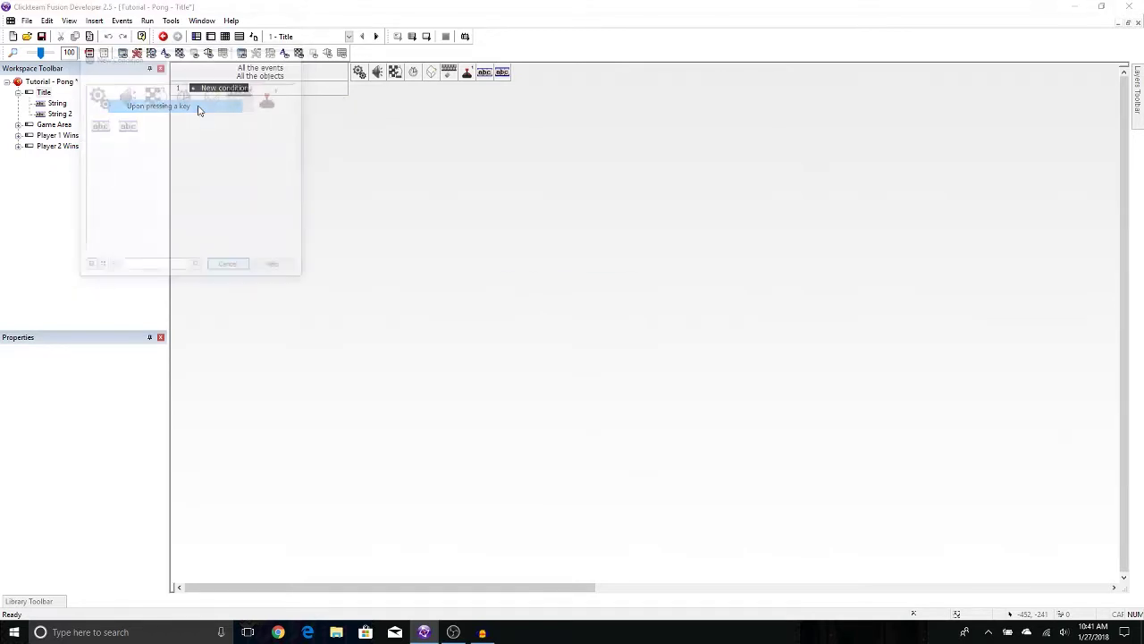
pyautogui.press('space')
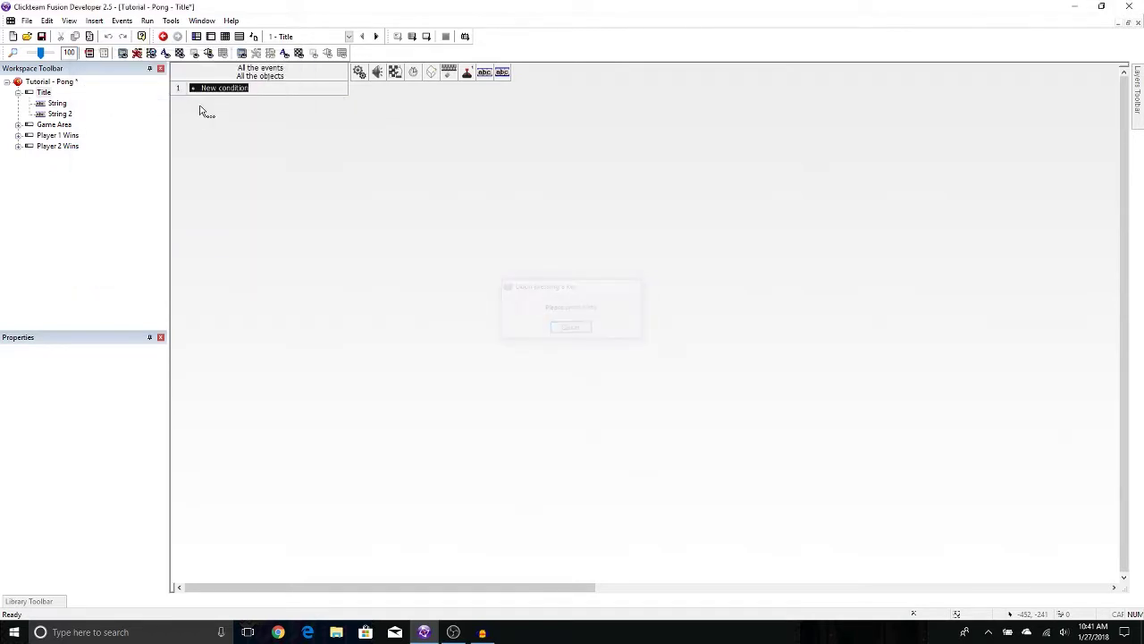
pyautogui.click(397, 94)
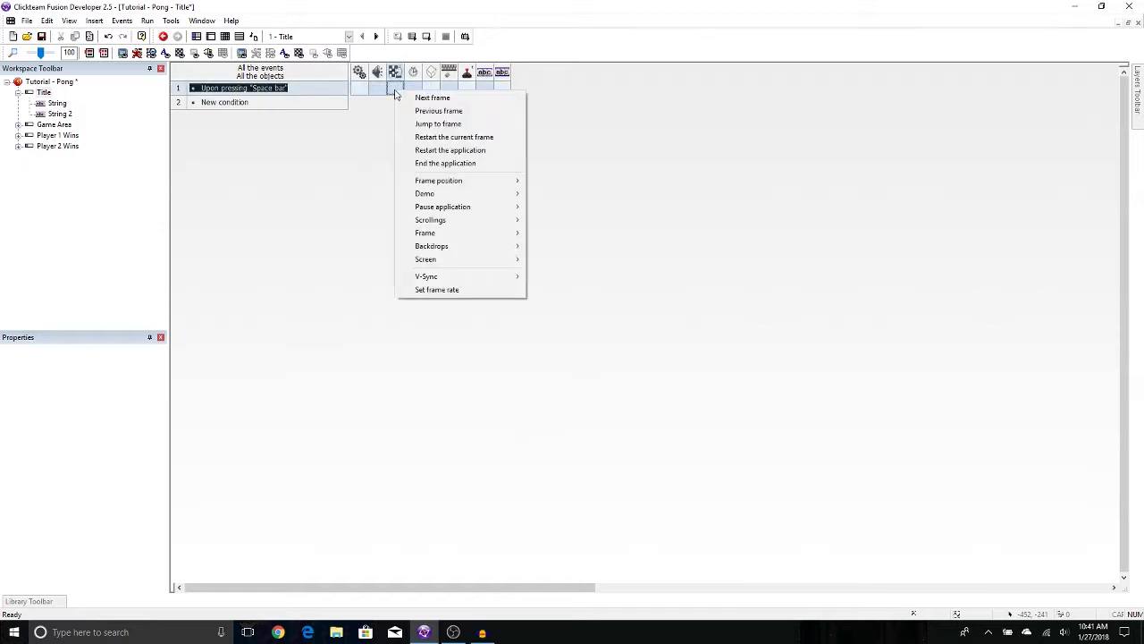
pyautogui.click(422, 96)
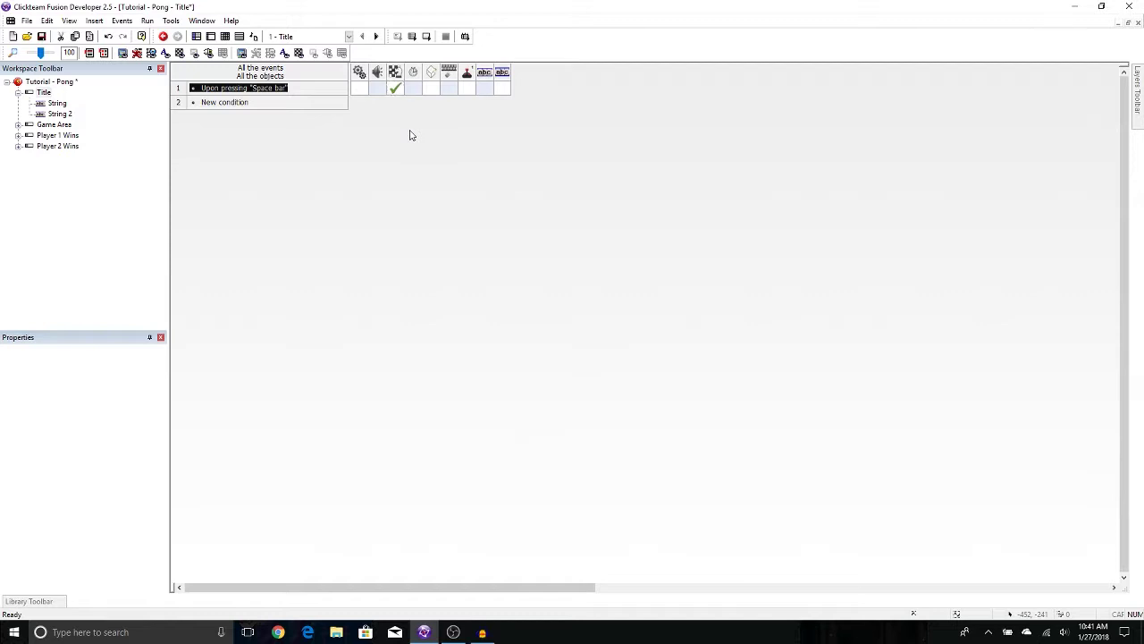
# - Add a Start of Frame event to the Title frame and give it a Play and Loop Music sound action
pyautogui.click(227, 105)
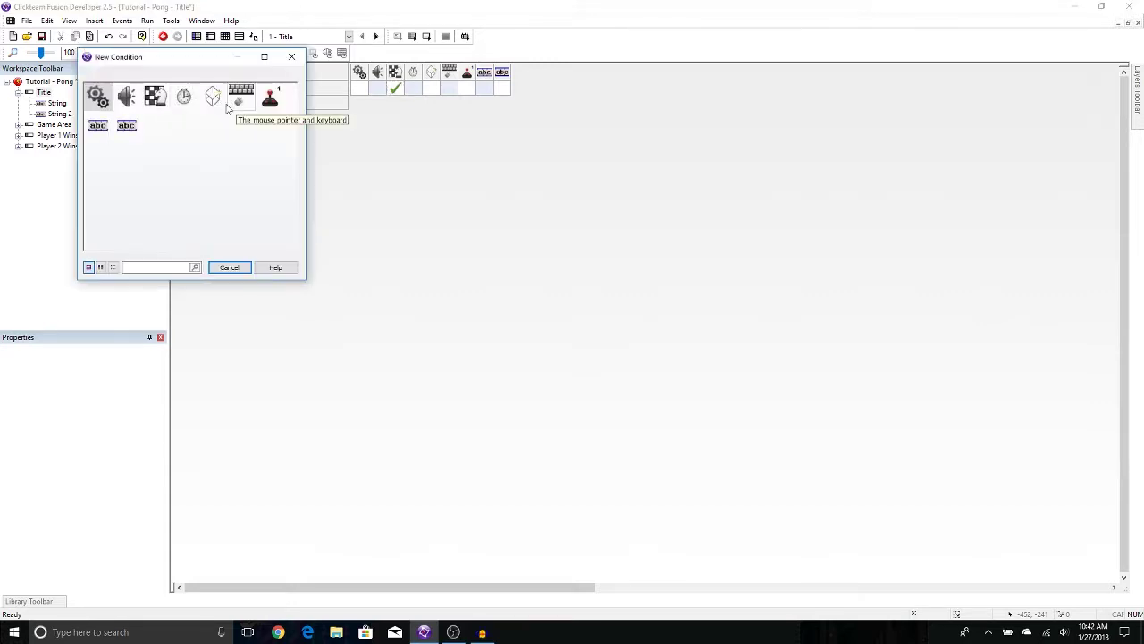
pyautogui.click(153, 98)
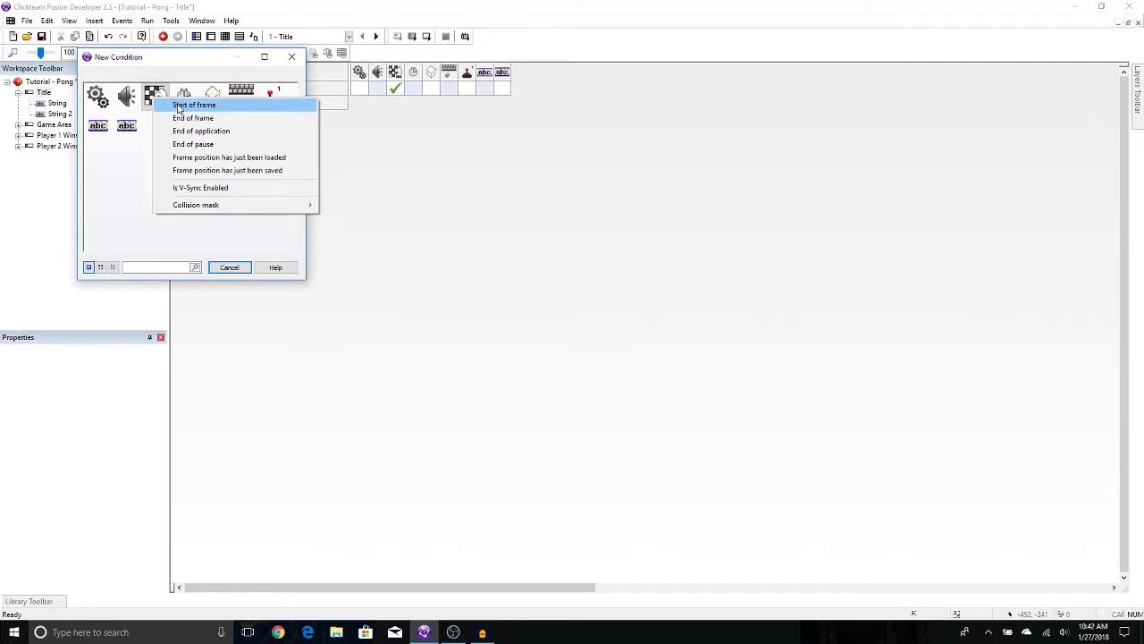
pyautogui.click(179, 105)
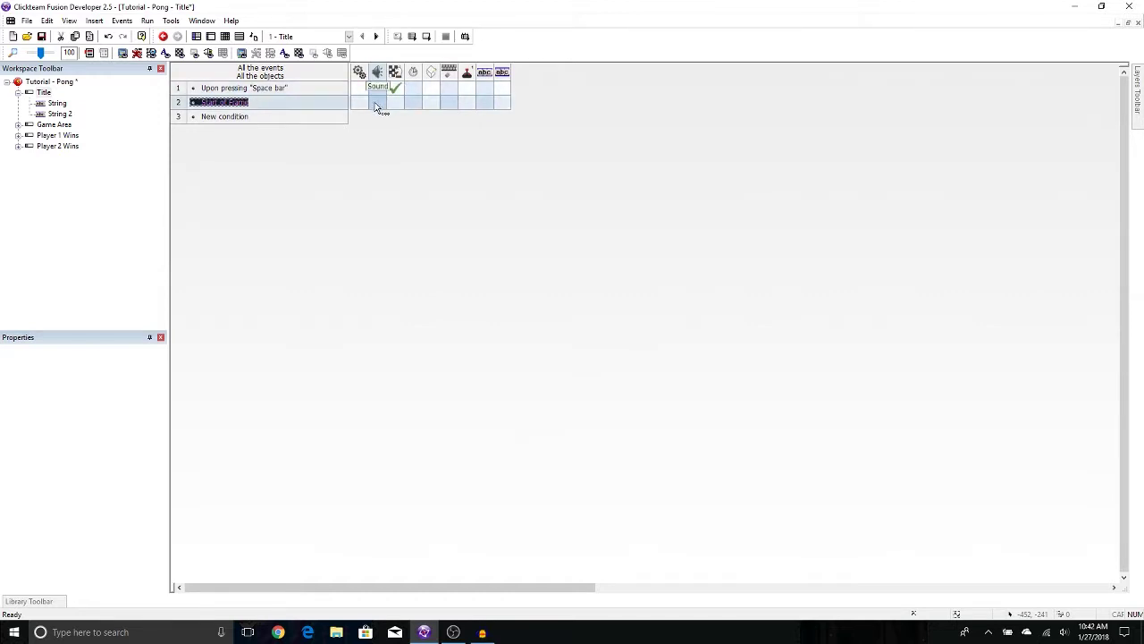
pyautogui.click(376, 105)
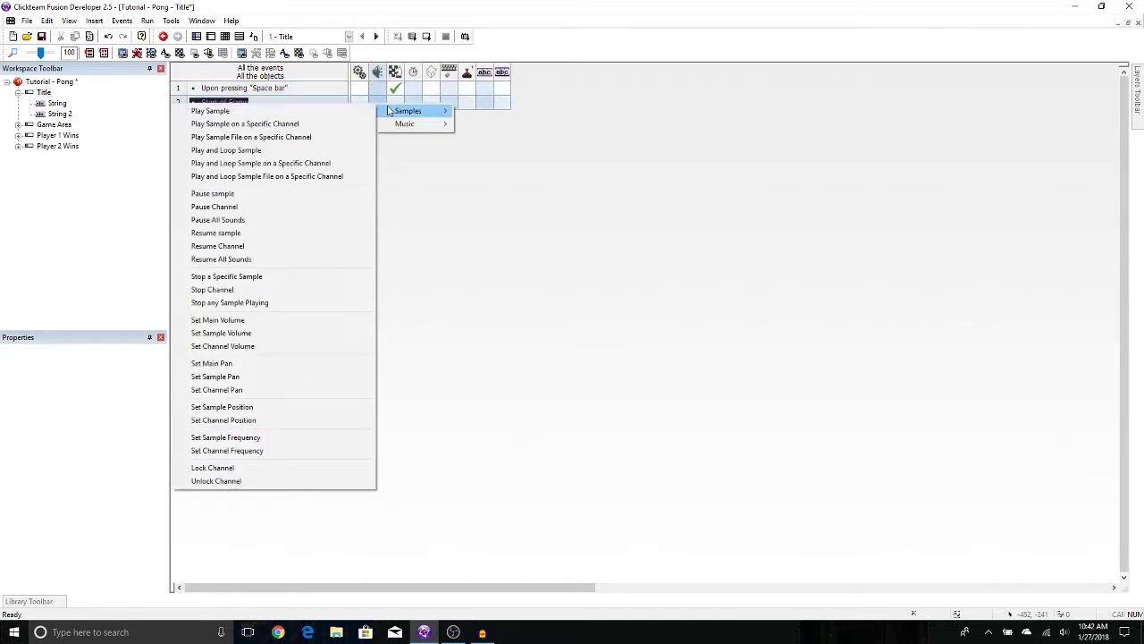
pyautogui.moveTo(389, 125)
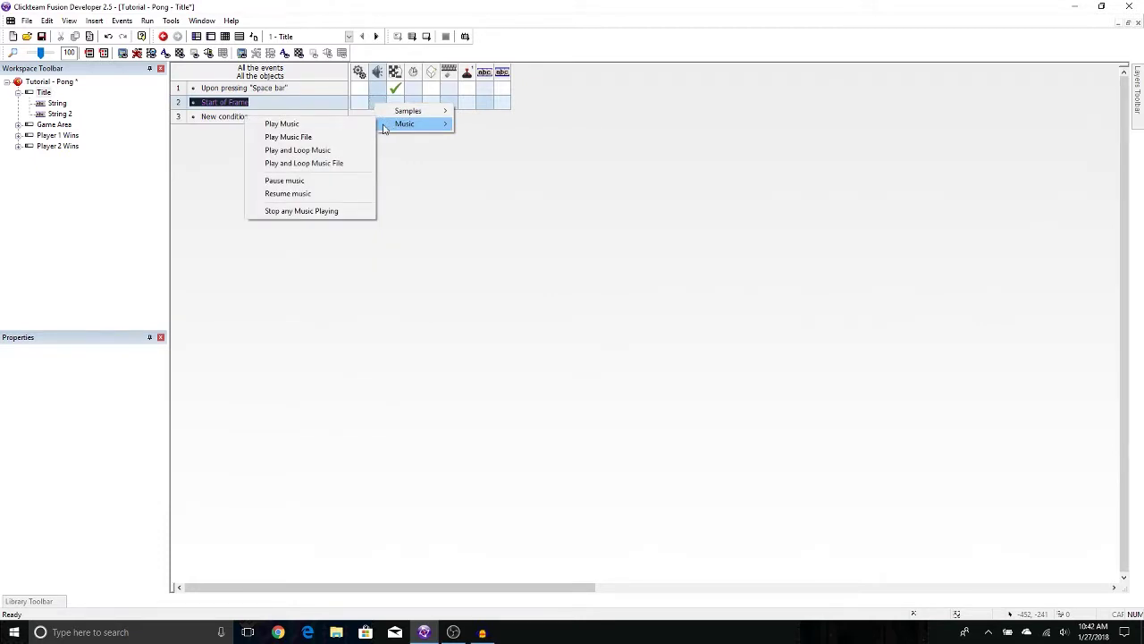
pyautogui.moveTo(404, 114)
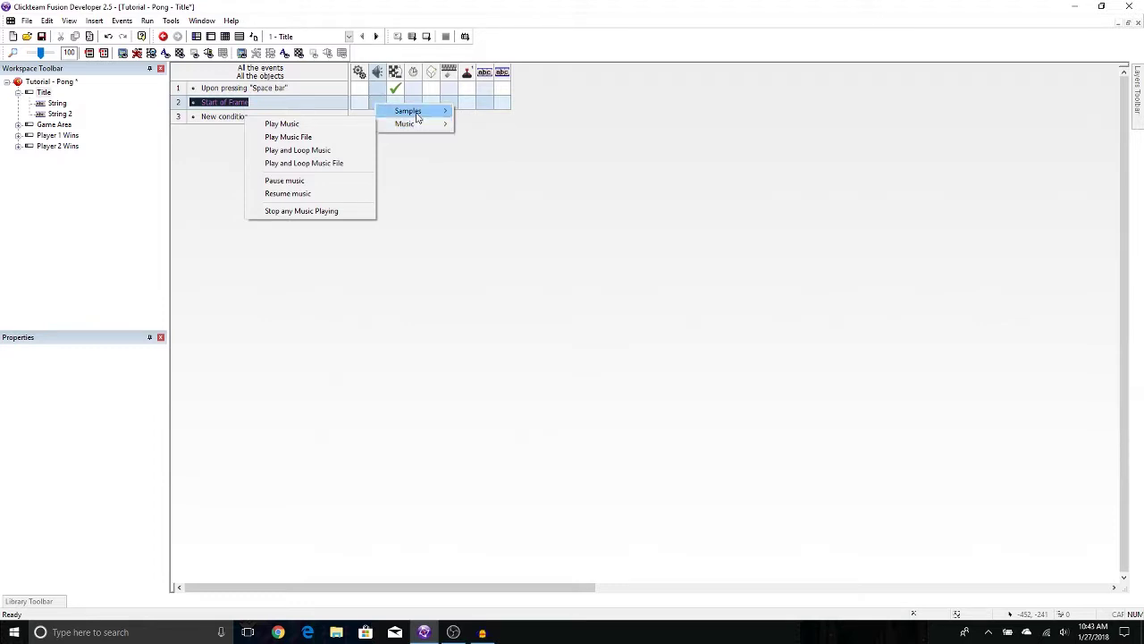
pyautogui.click(334, 152)
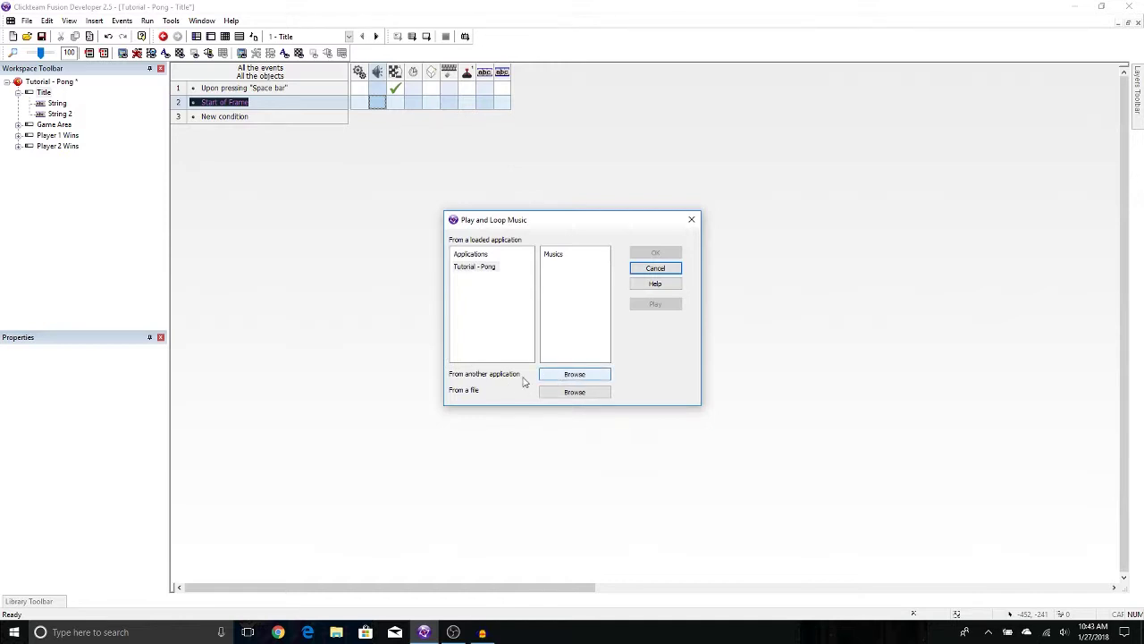
# - Load ASTRO.MID from the MIDI folder as the title music after previewing it, with repeat count 0 for a continuous loop
pyautogui.click(574, 393)
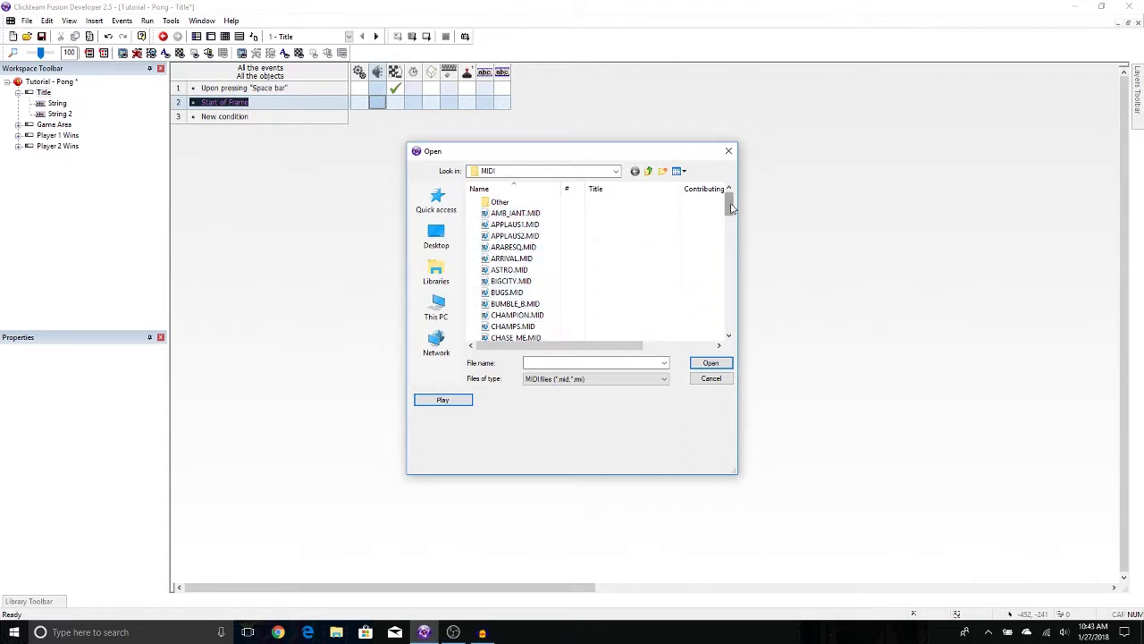
pyautogui.click(649, 172)
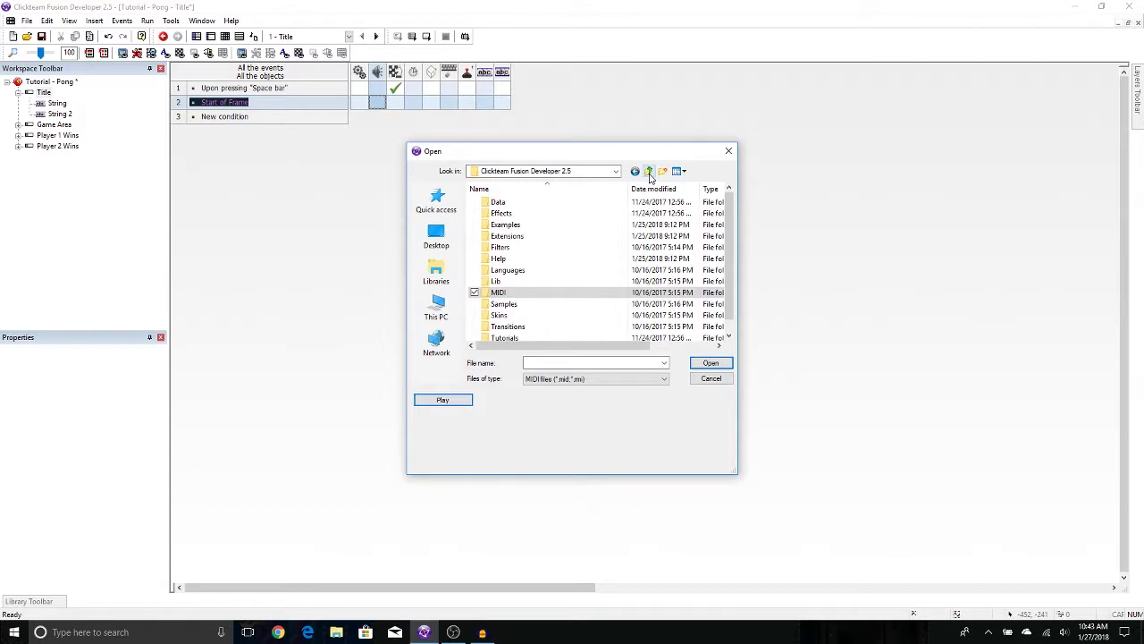
pyautogui.doubleClick(522, 297)
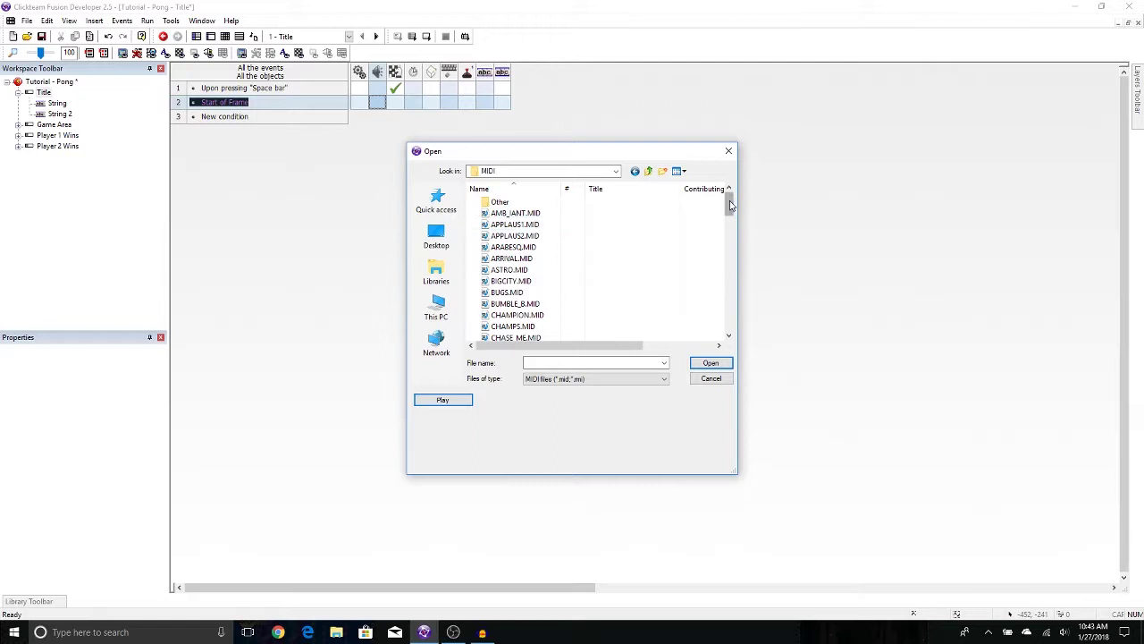
pyautogui.click(511, 271)
pyautogui.click(452, 403)
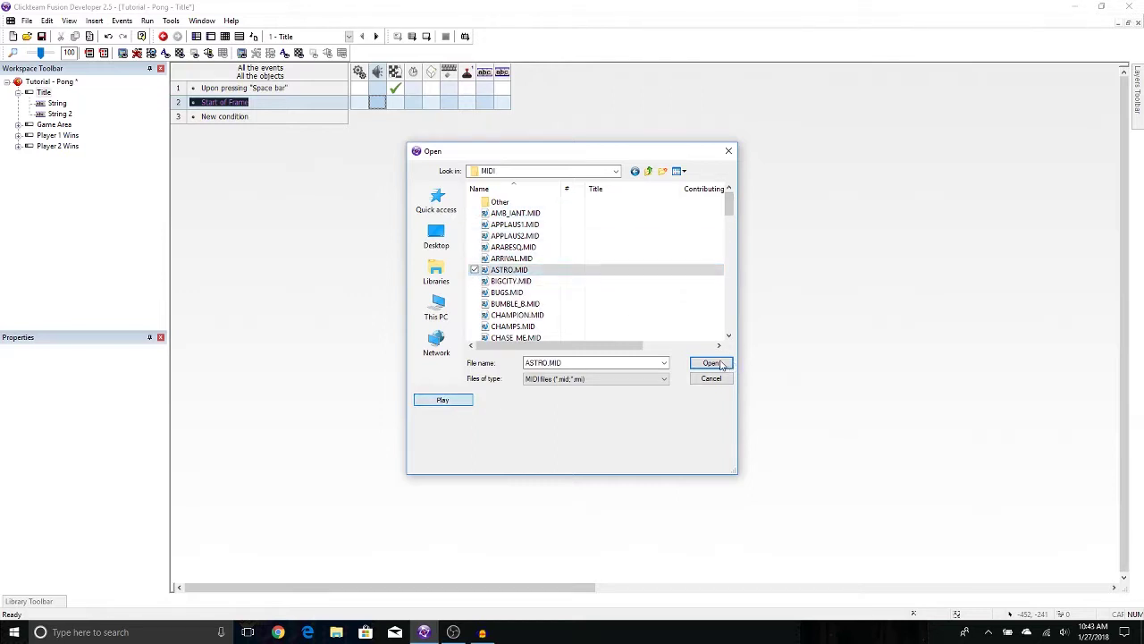
pyautogui.click(443, 401)
pyautogui.click(711, 364)
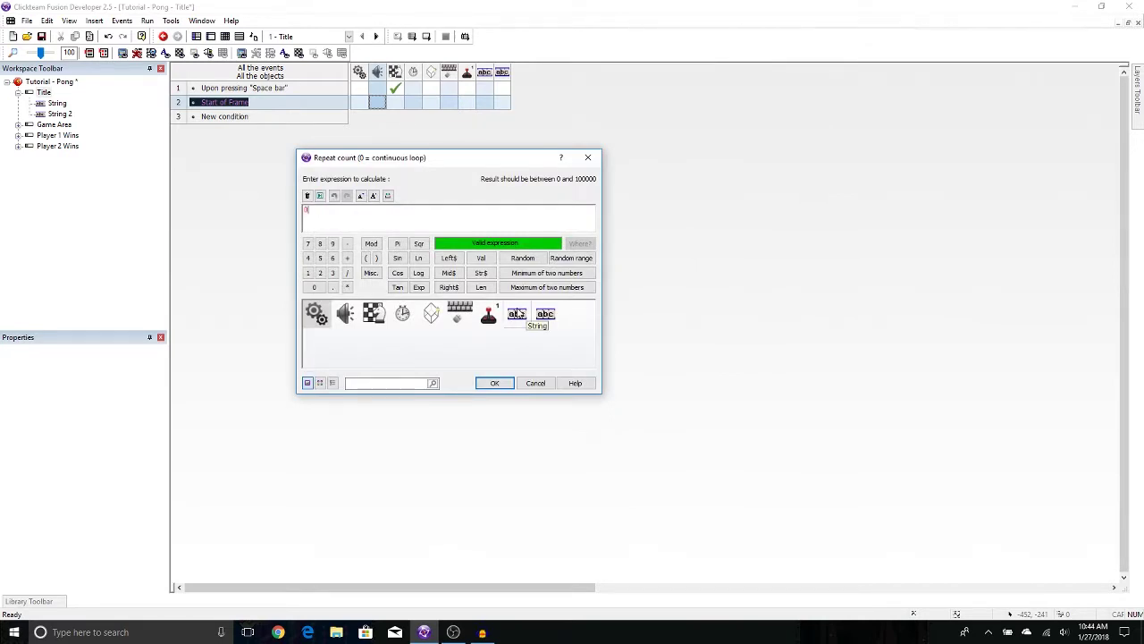
pyautogui.click(496, 383)
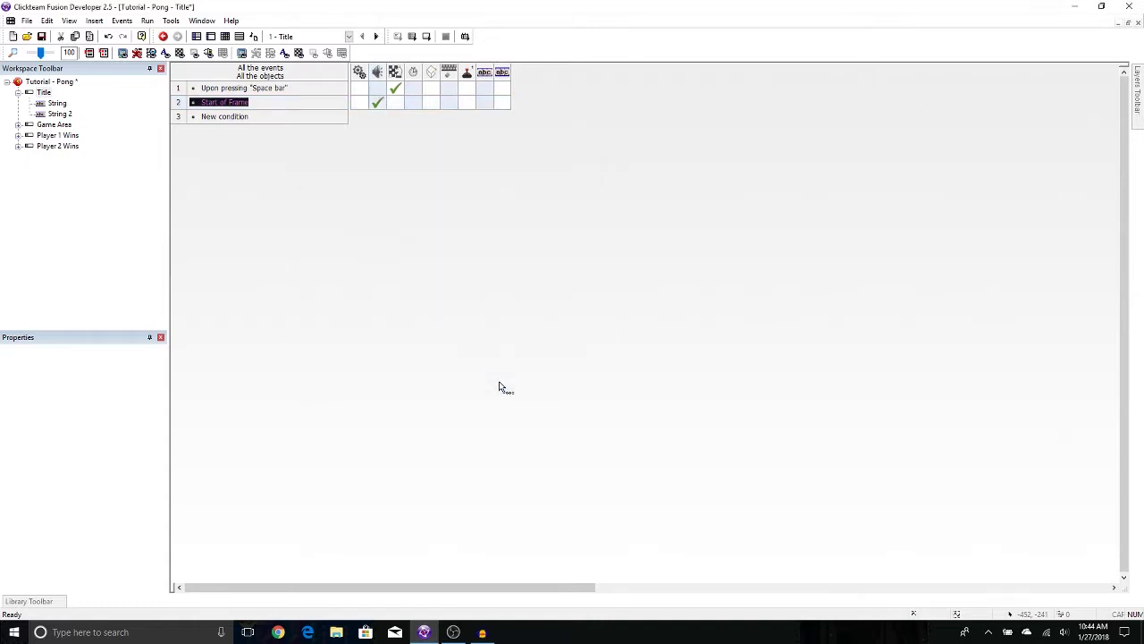
# - Test-run the application, start the game from the title screen with the space bar, and close the run window
pyautogui.click(414, 40)
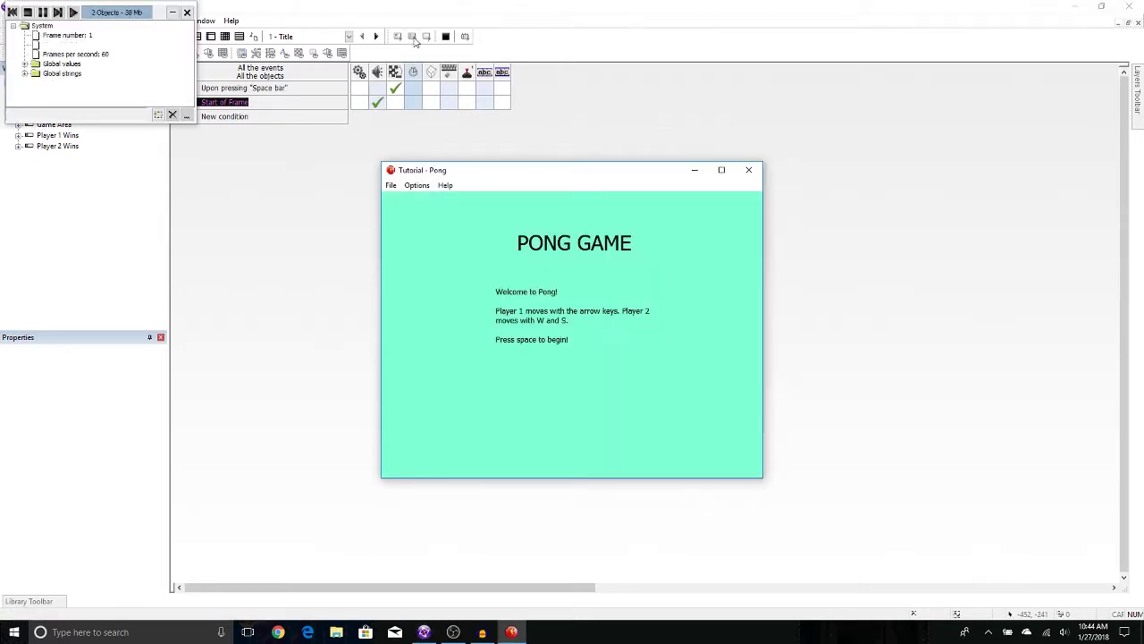
pyautogui.press('space')
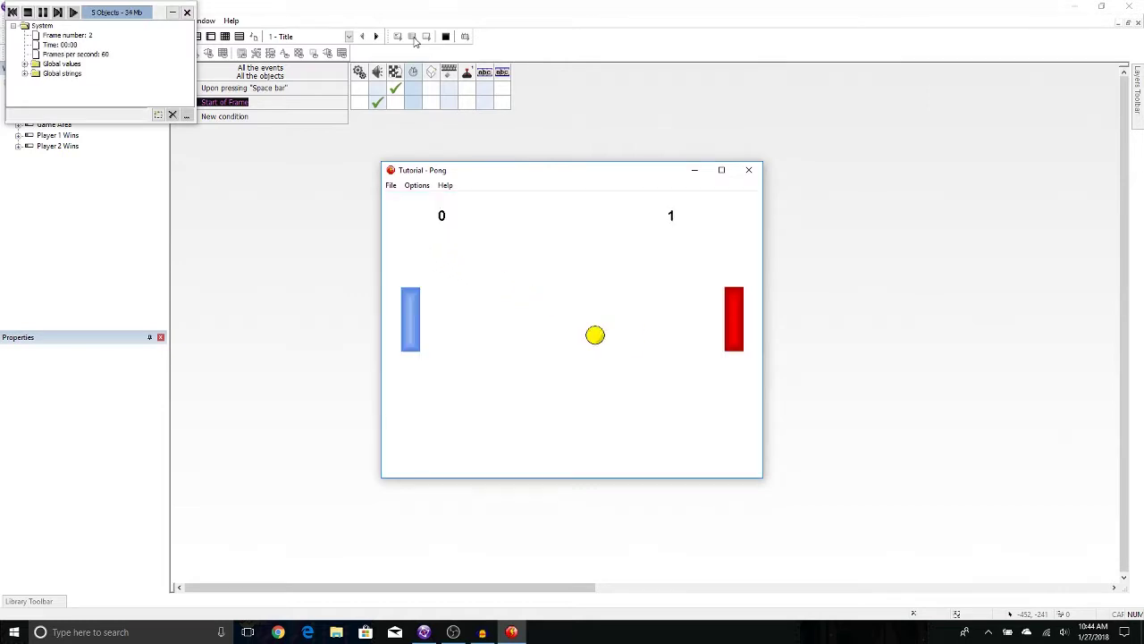
pyautogui.click(749, 170)
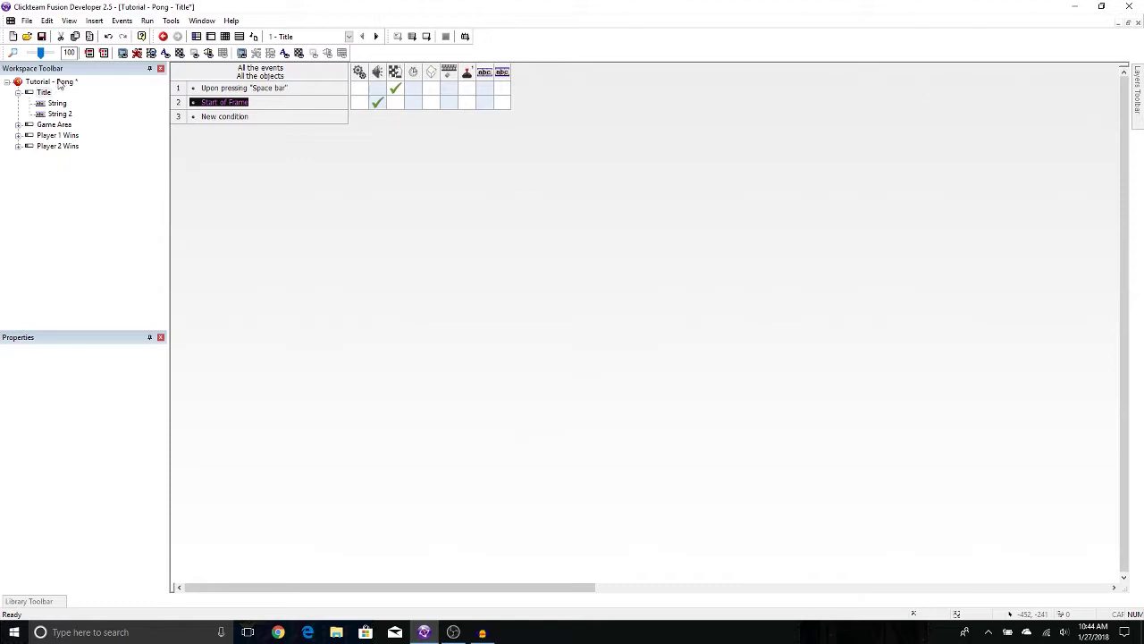
# - Enable Play sounds over frames in the Pong application's runtime options and test-run the game from the title screen into play
pyautogui.click(60, 82)
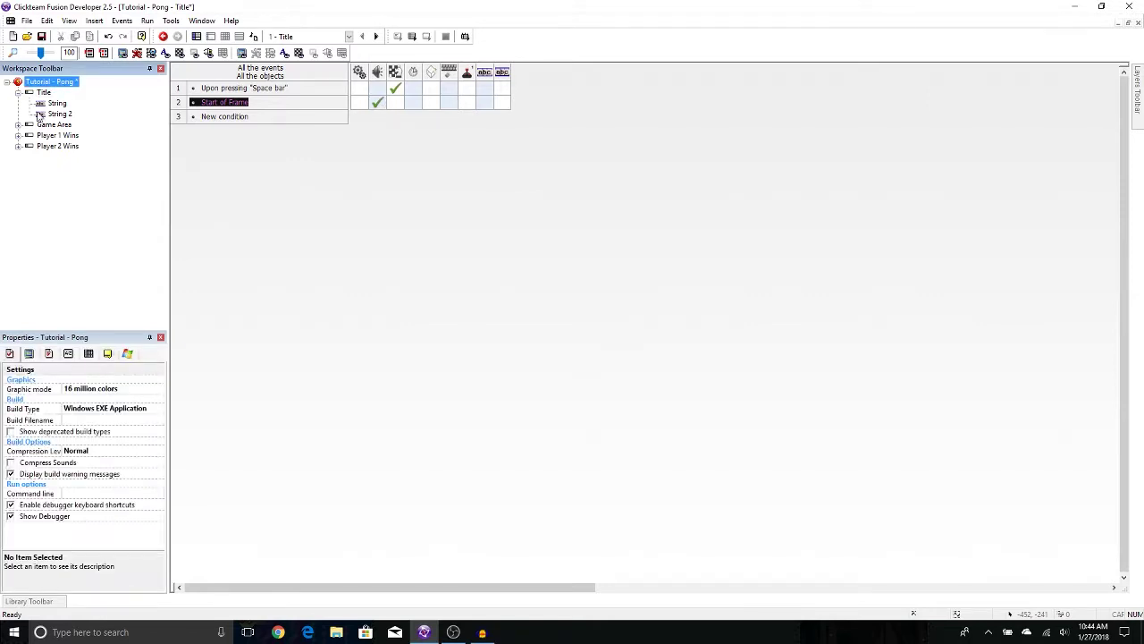
pyautogui.click(50, 353)
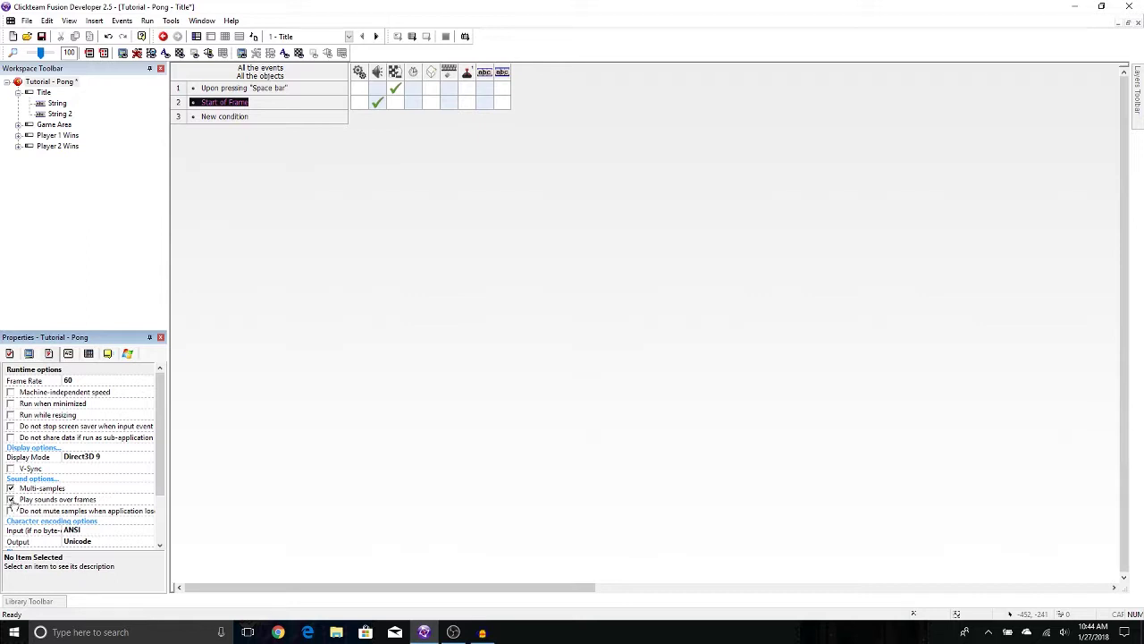
pyautogui.click(413, 37)
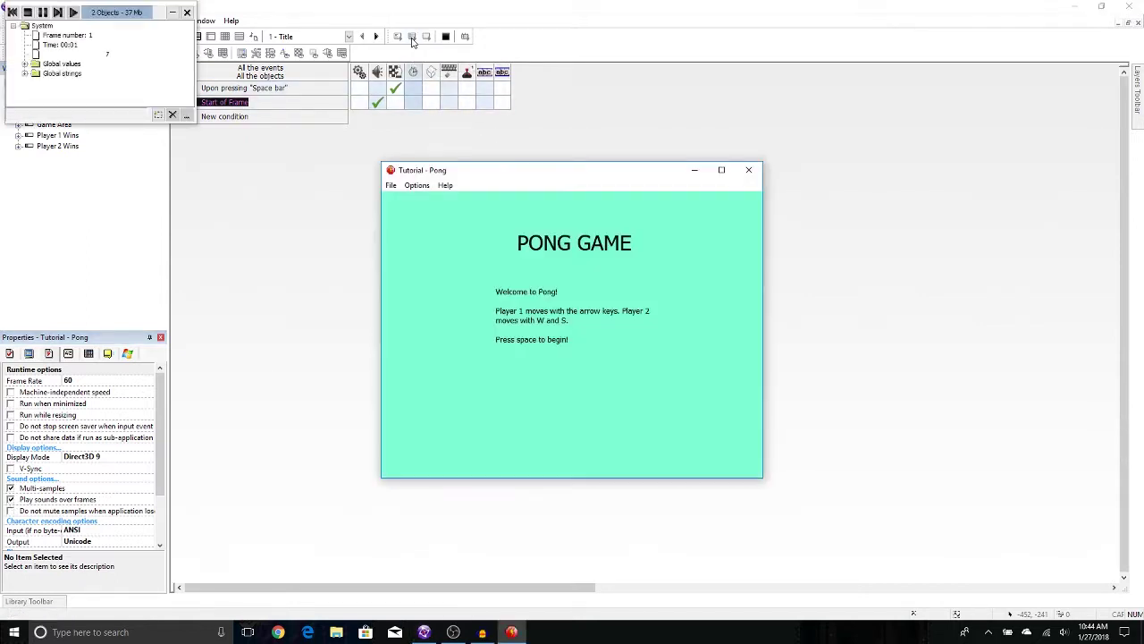
pyautogui.press('space')
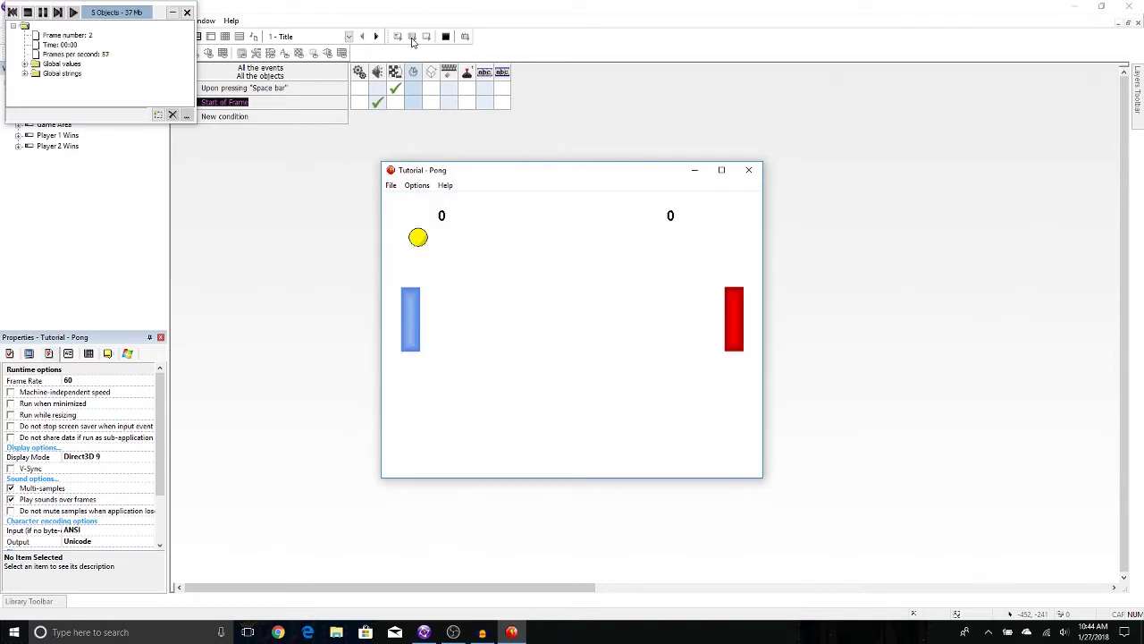
pyautogui.click(749, 170)
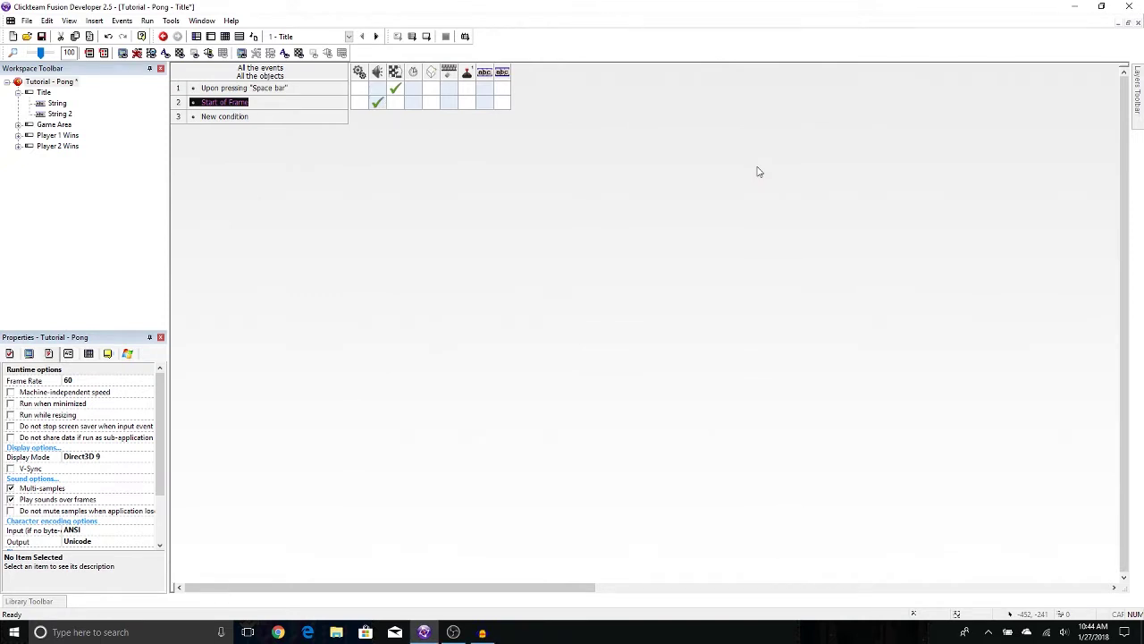
# - Open the Game Area frame and bring up the events of the ball's Behavior #1 for editing
pyautogui.doubleClick(55, 124)
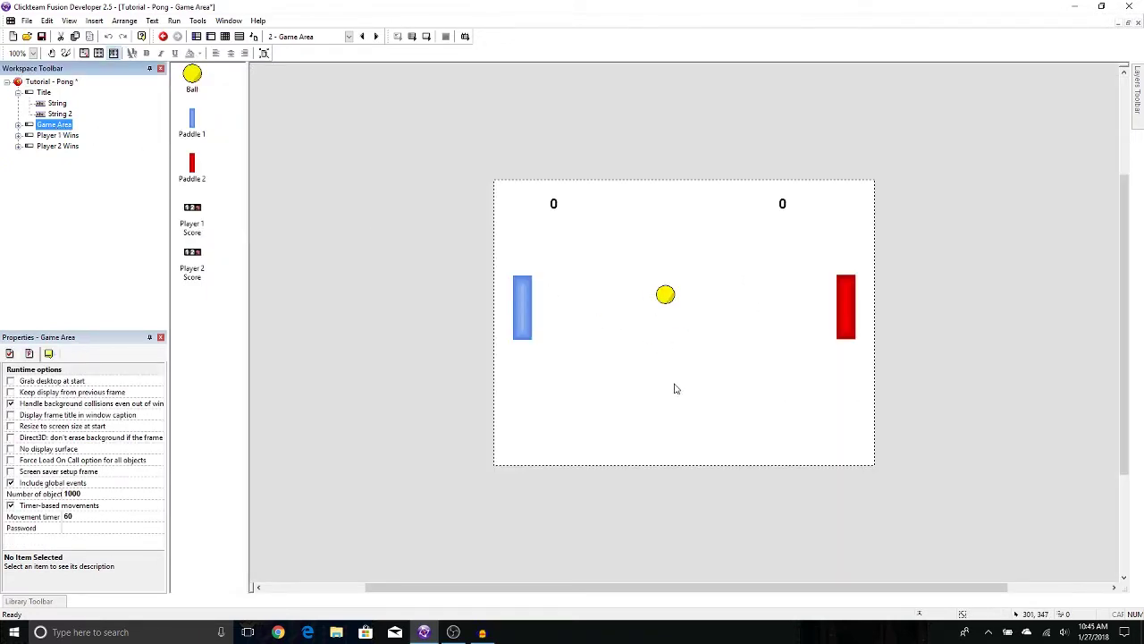
pyautogui.click(666, 297)
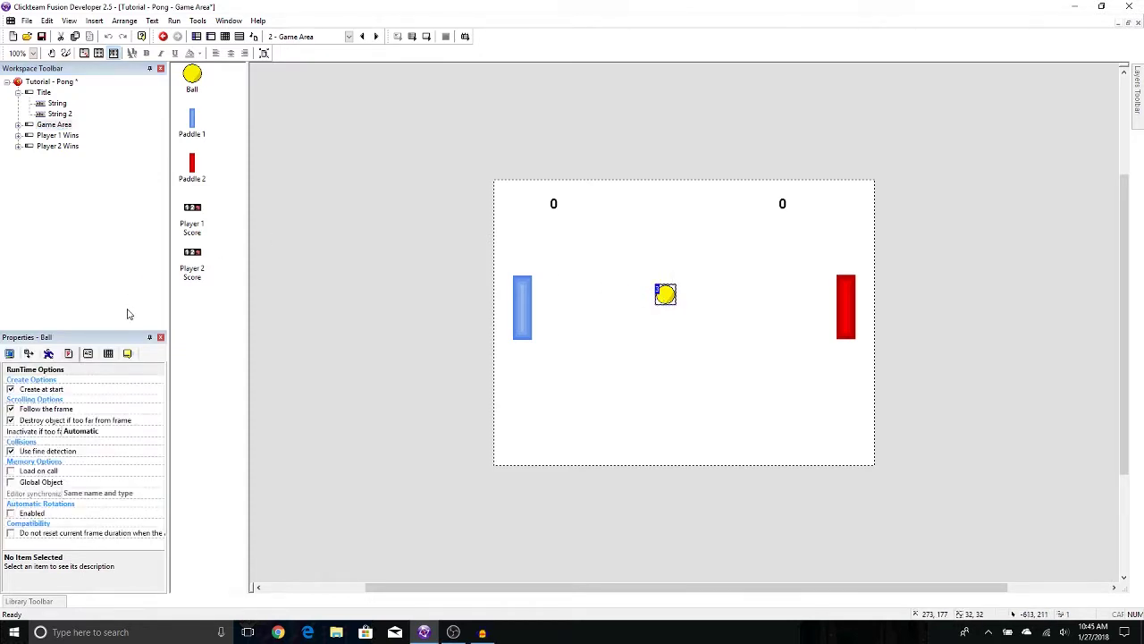
pyautogui.click(108, 354)
pyautogui.click(139, 401)
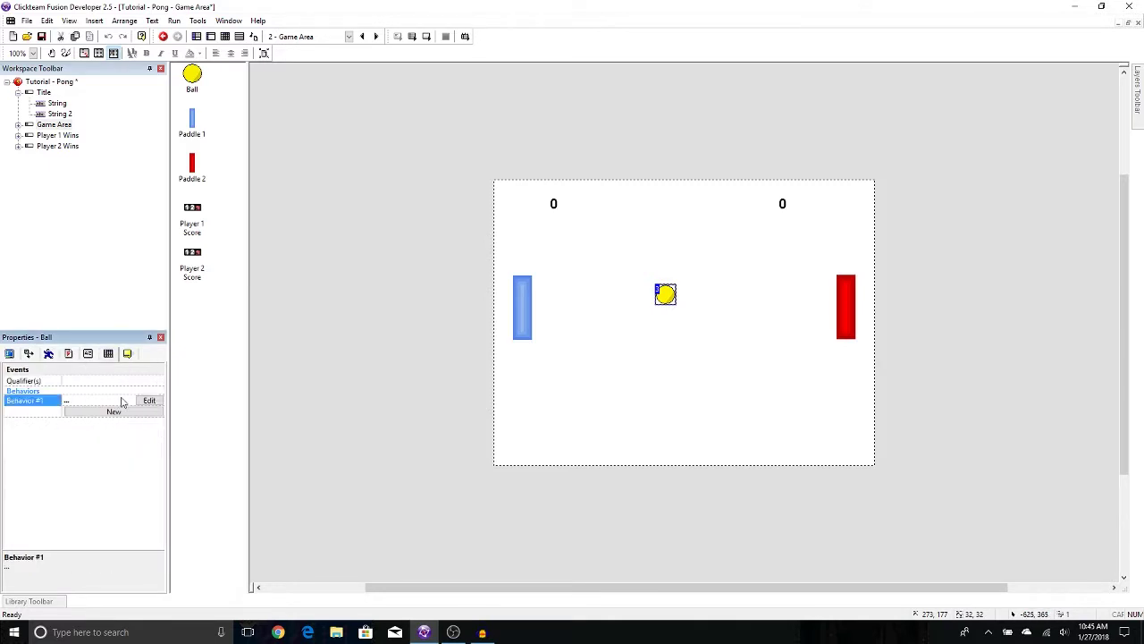
pyautogui.click(150, 400)
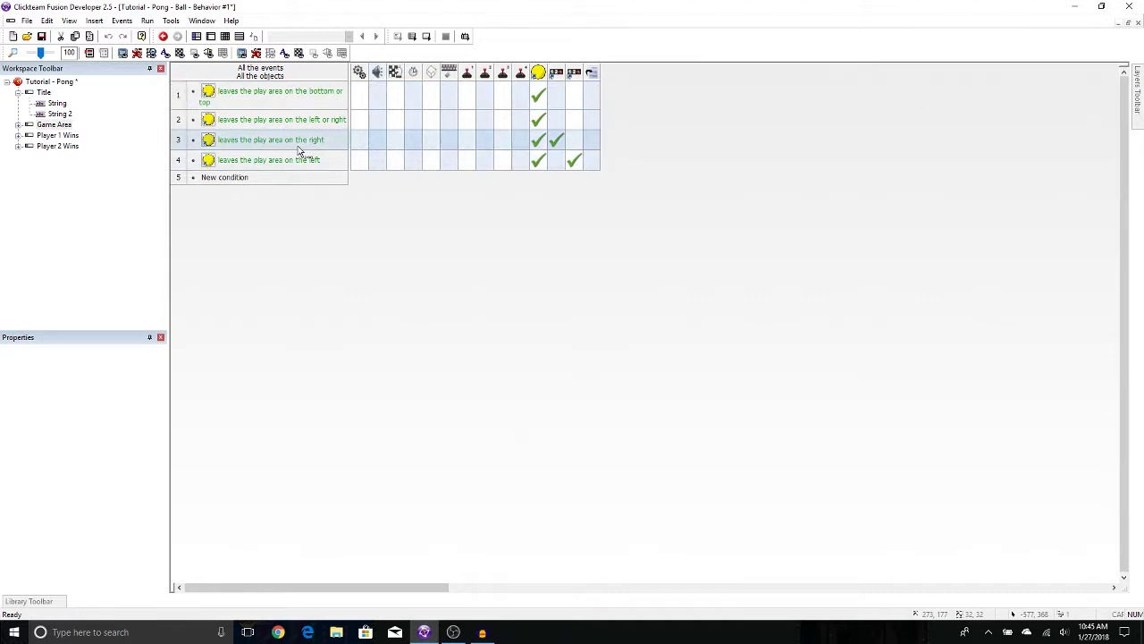
# - Add a Play Sample action with BONUS1.WAV from the Samples\MISC folder to the ball's right-exit event, previewing the sound first
pyautogui.click(378, 144)
pyautogui.moveTo(401, 150)
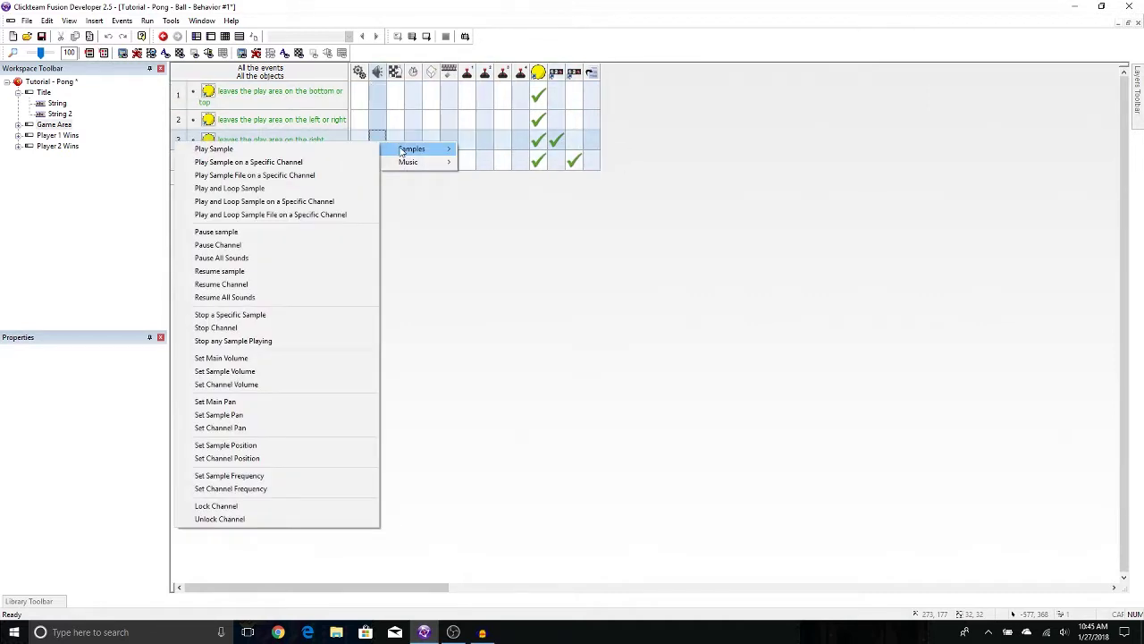
pyautogui.click(315, 153)
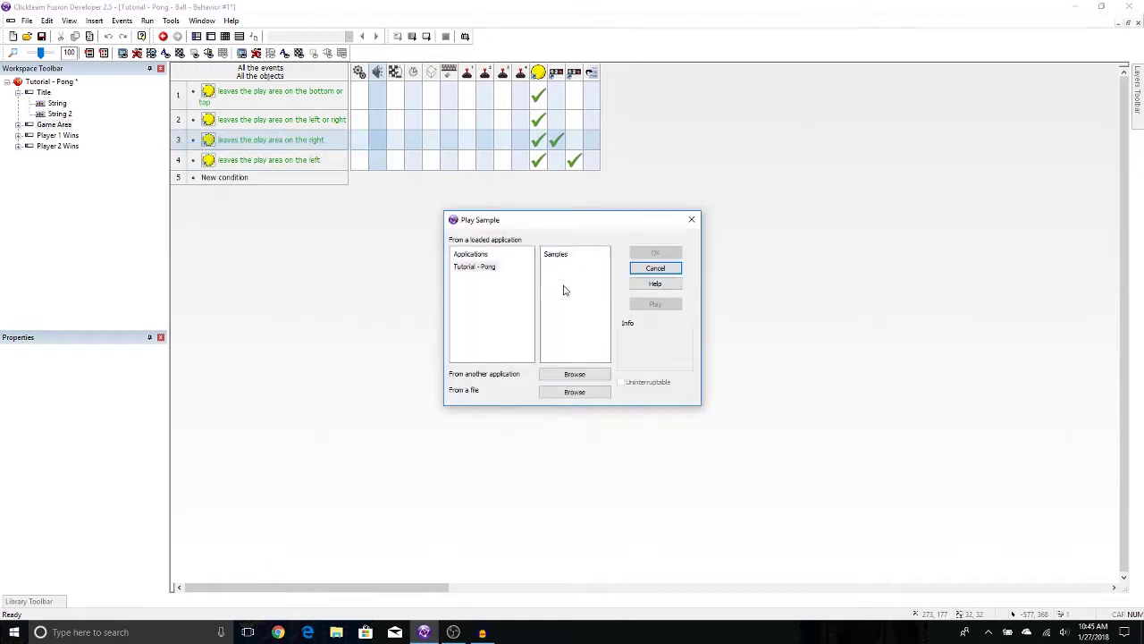
pyautogui.click(576, 394)
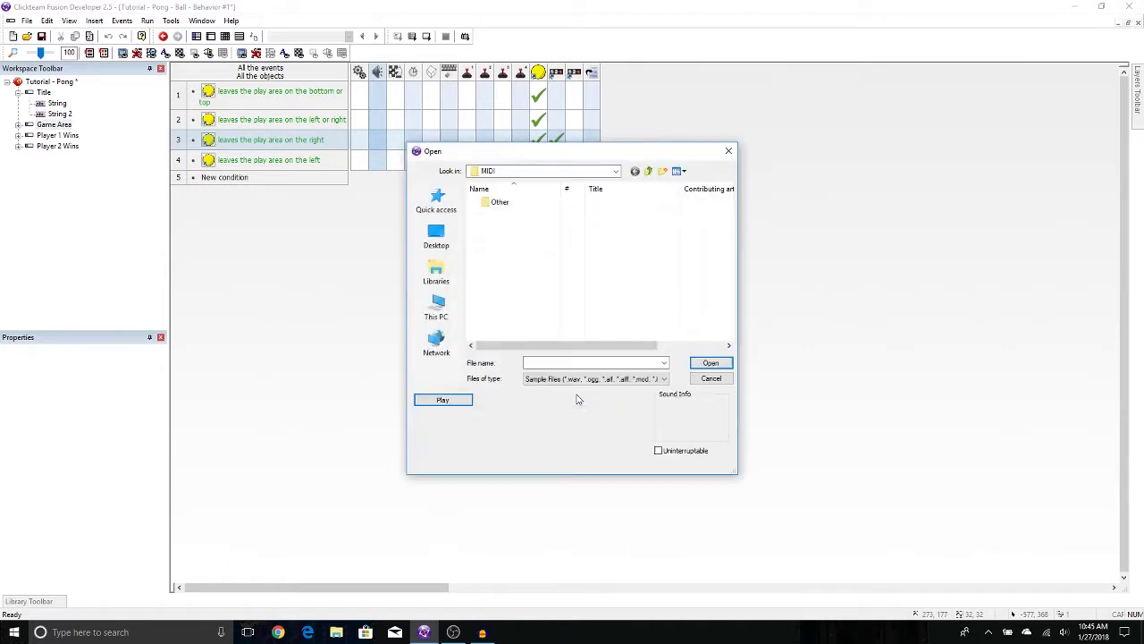
pyautogui.click(649, 172)
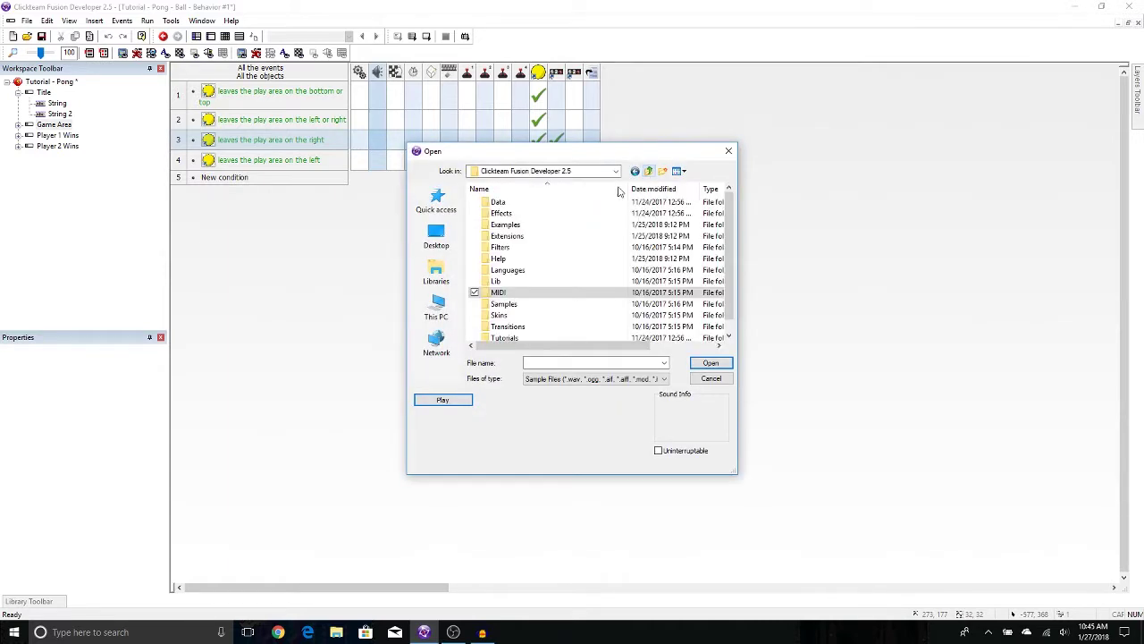
pyautogui.doubleClick(509, 307)
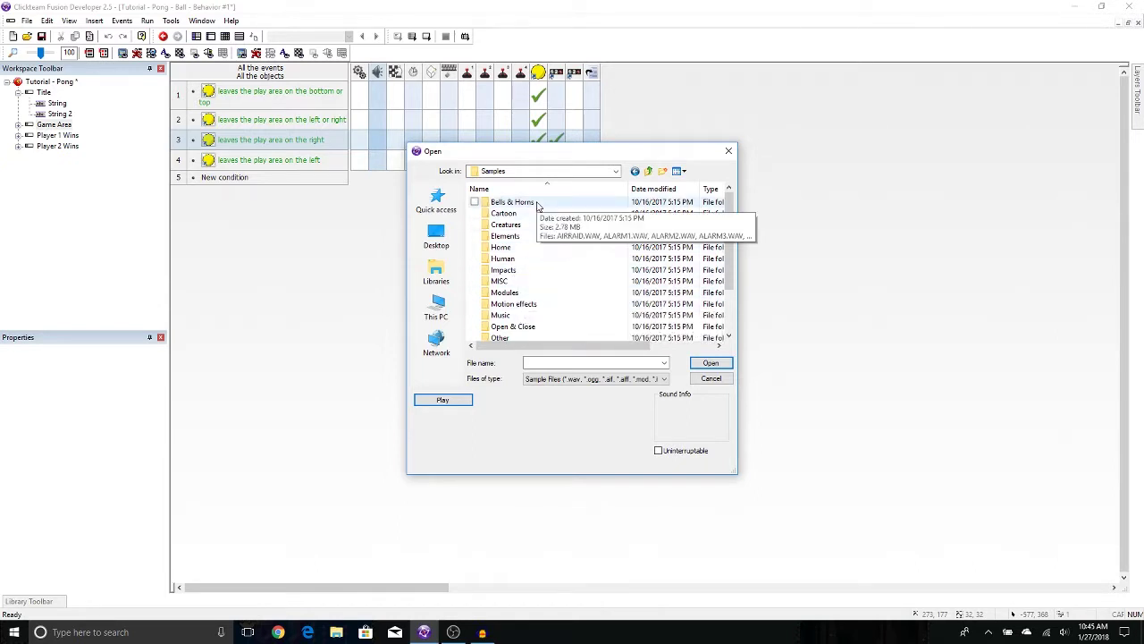
pyautogui.doubleClick(500, 281)
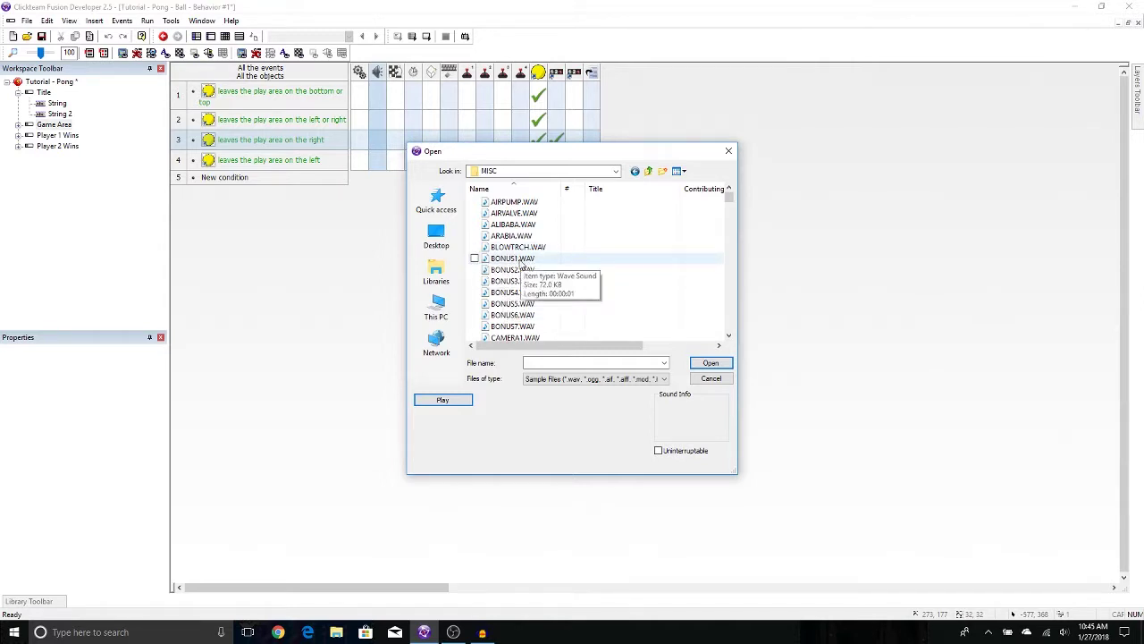
pyautogui.click(517, 258)
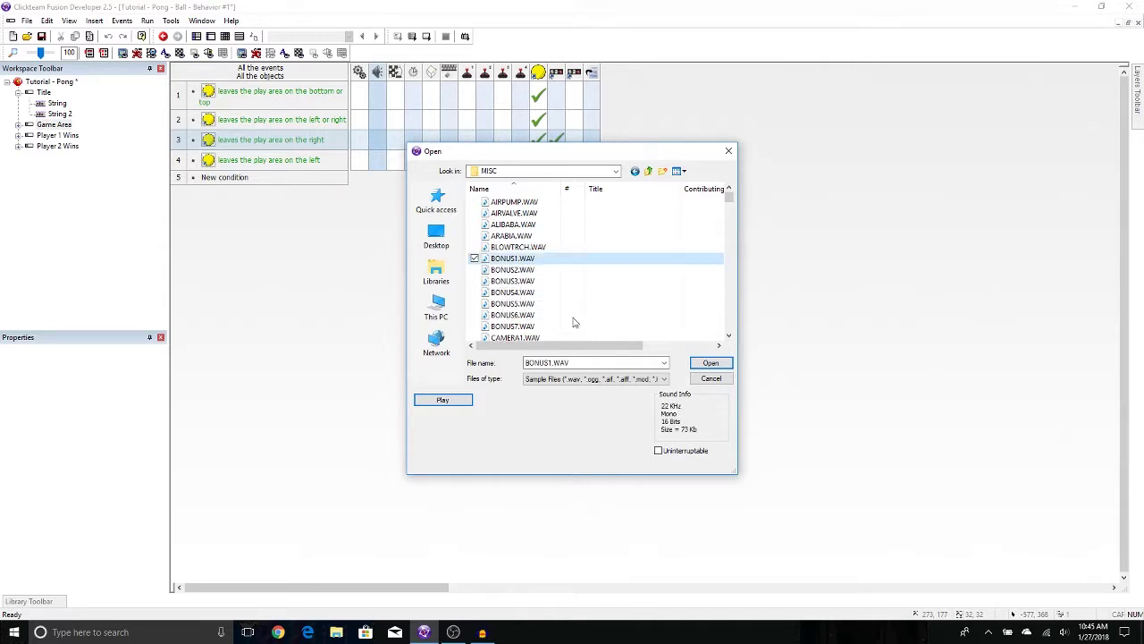
pyautogui.click(452, 402)
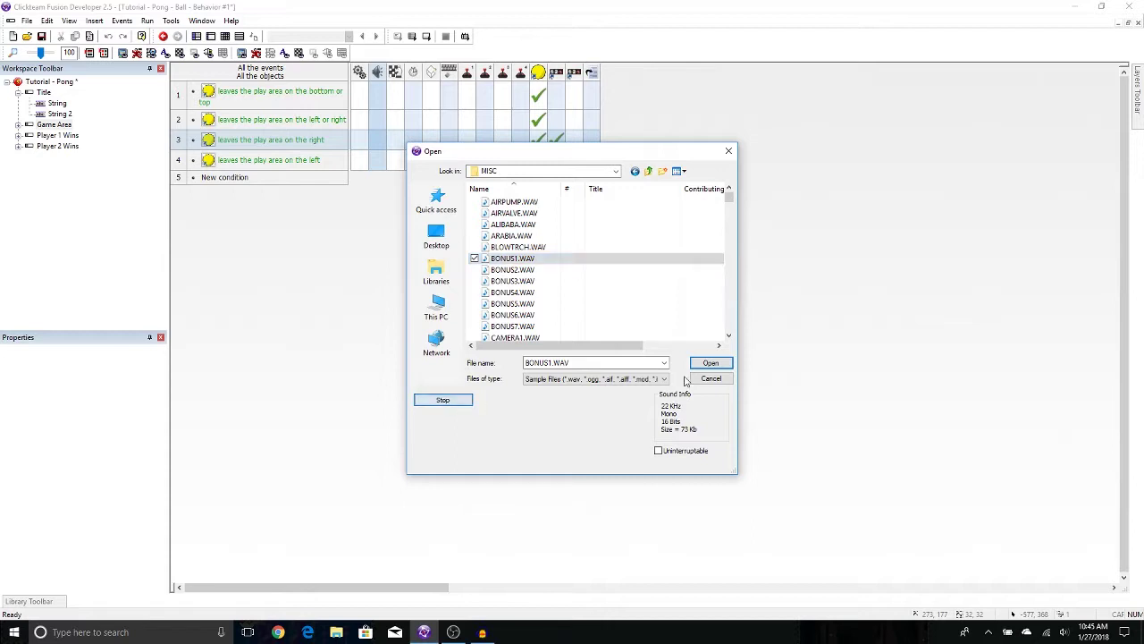
pyautogui.click(706, 364)
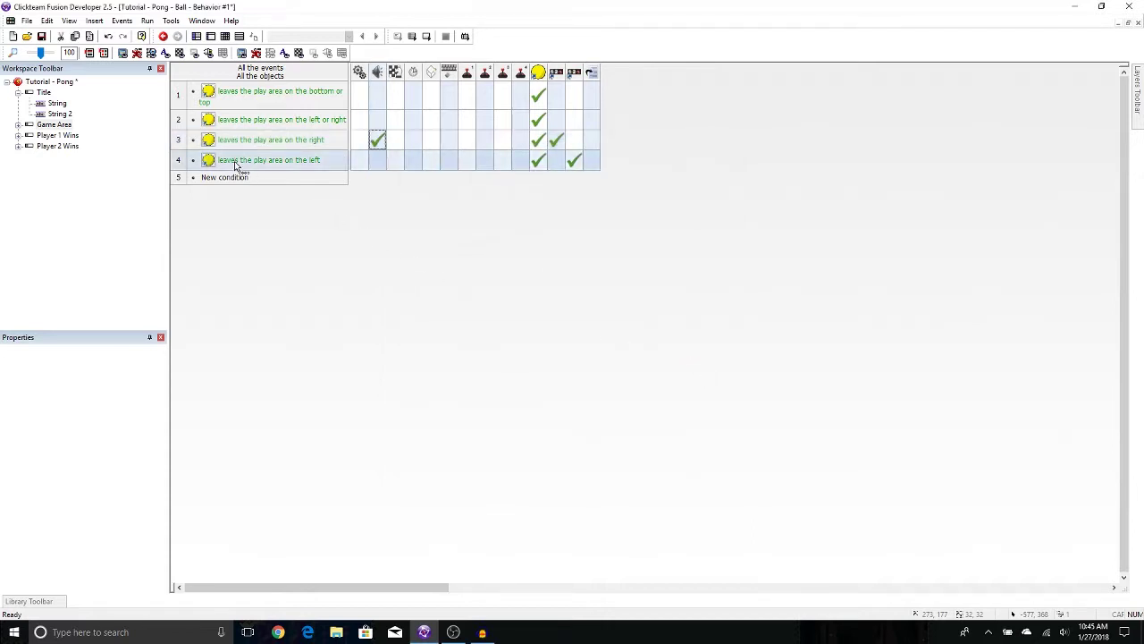
# - Add a Play Sample action with BONUS2.WAV from the MISC folder to the event where the ball leaves the play area on the left
pyautogui.click(378, 163)
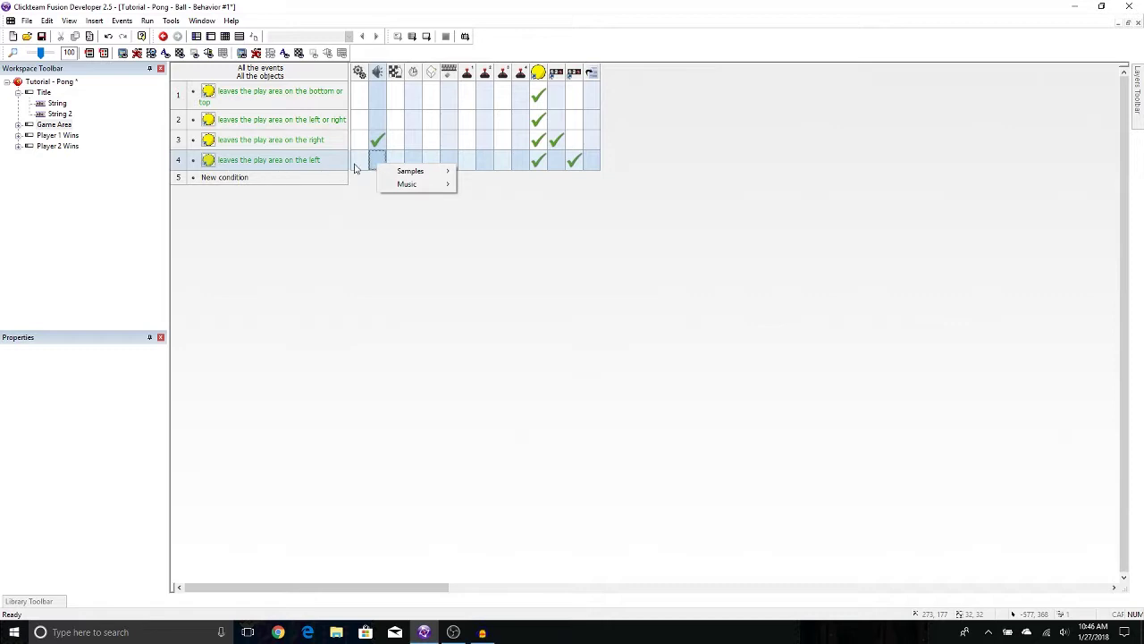
pyautogui.moveTo(407, 170)
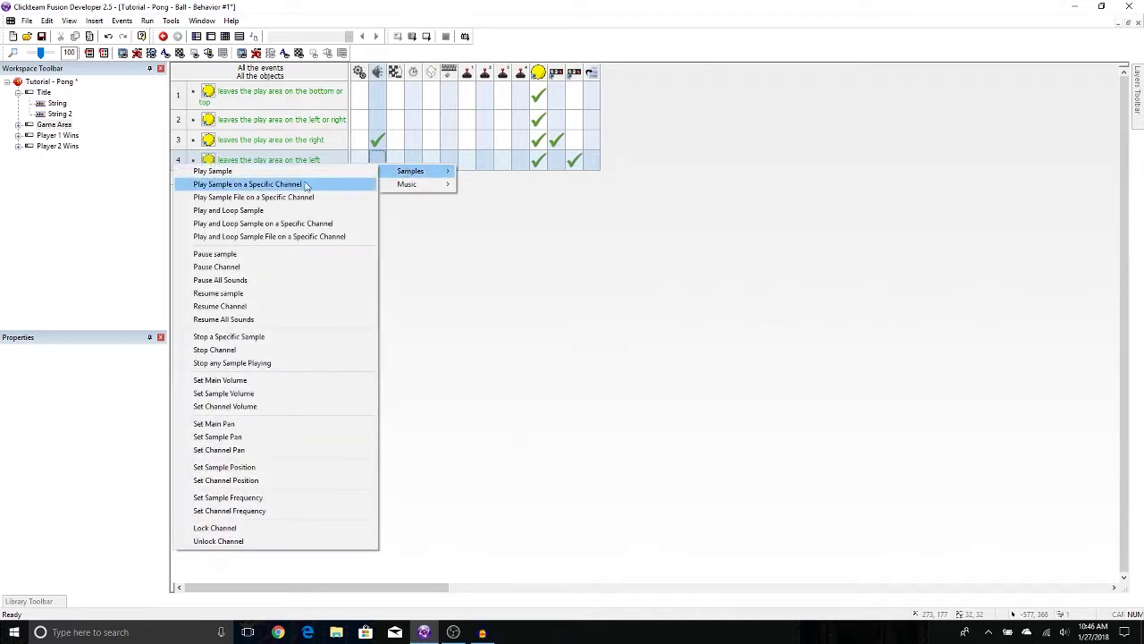
pyautogui.click(278, 174)
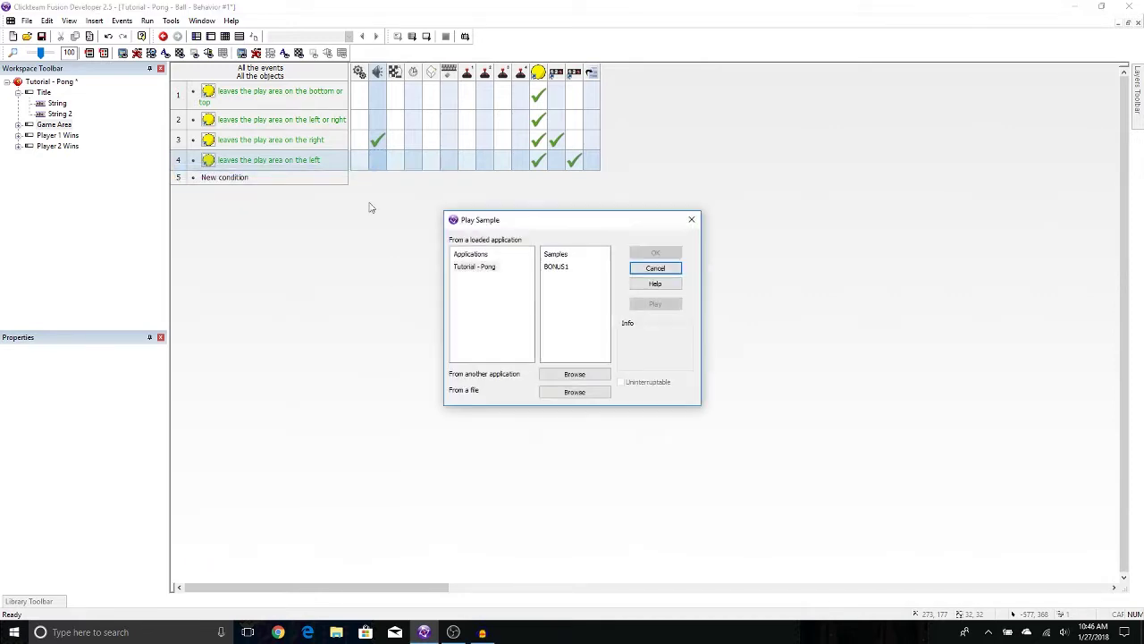
pyautogui.click(572, 392)
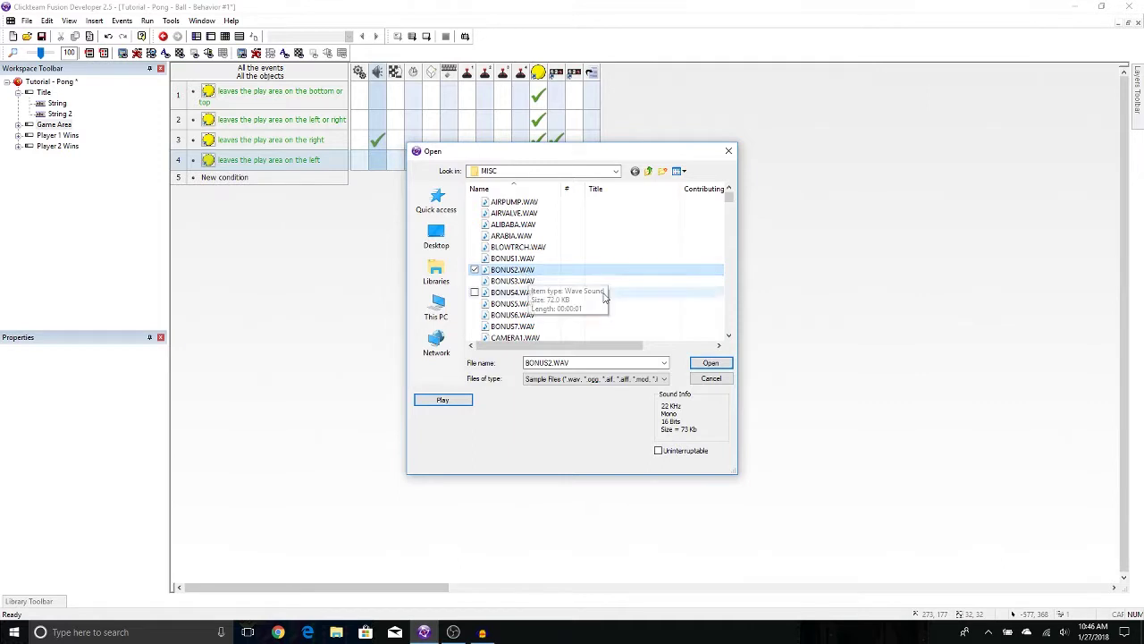
pyautogui.click(711, 363)
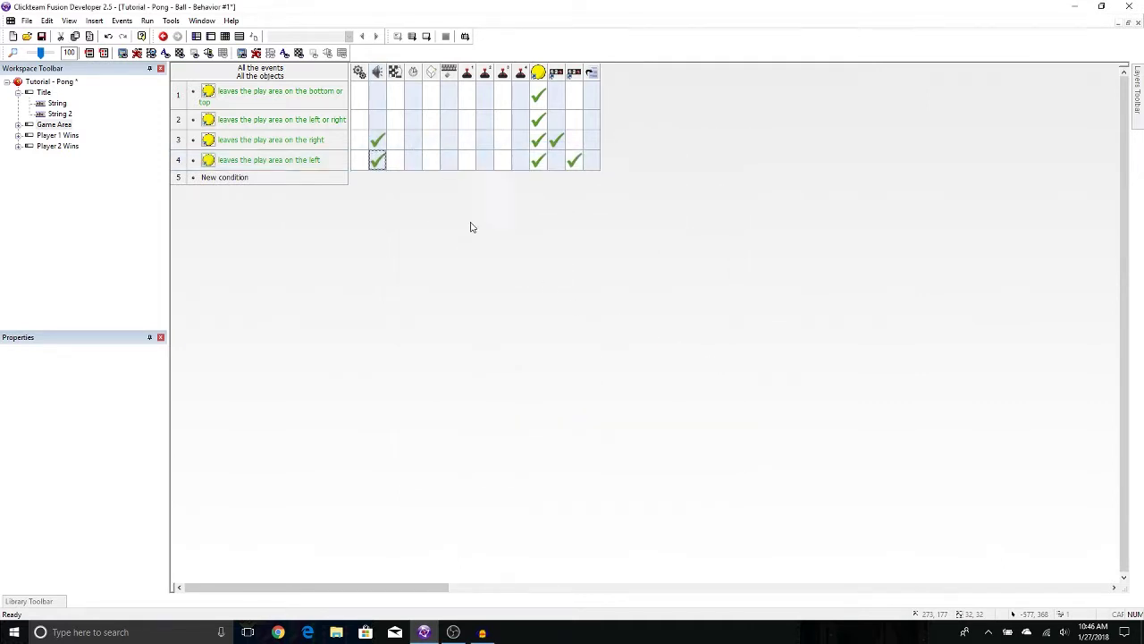
# - Return to the Game Area frame and bring up the events of Paddle 1's Behavior #1 for editing
pyautogui.click(211, 38)
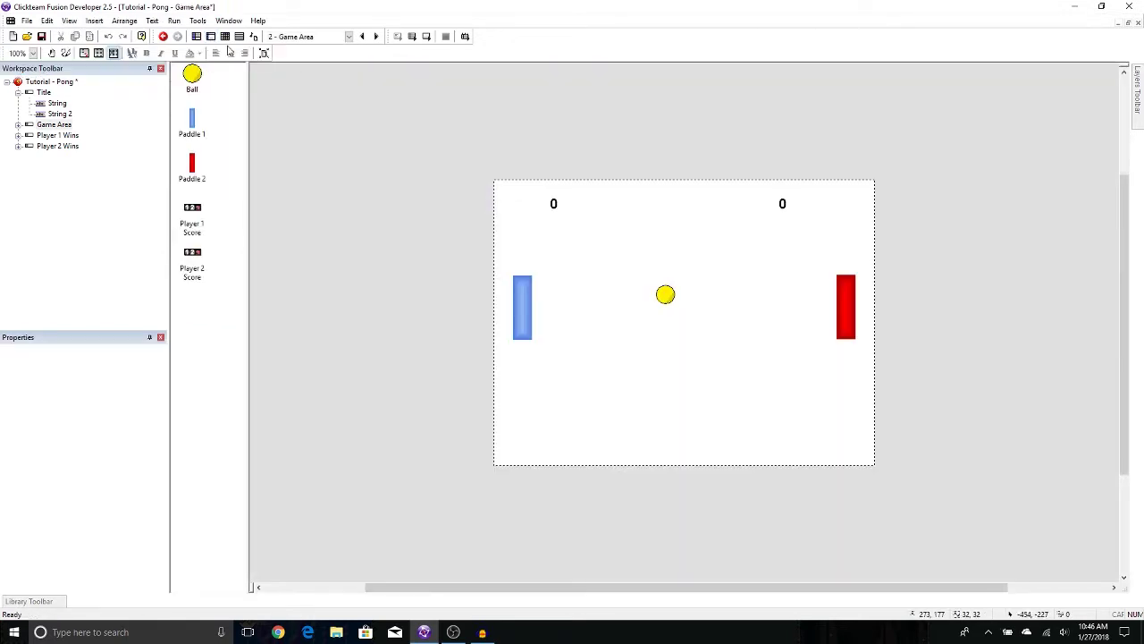
pyautogui.click(523, 291)
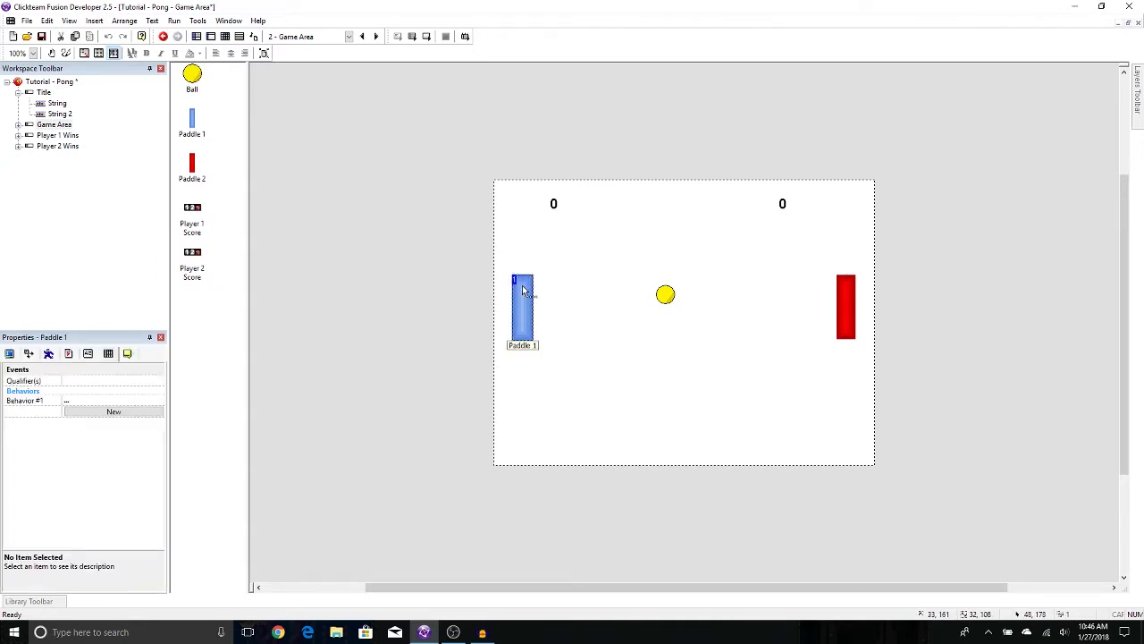
pyautogui.click(101, 401)
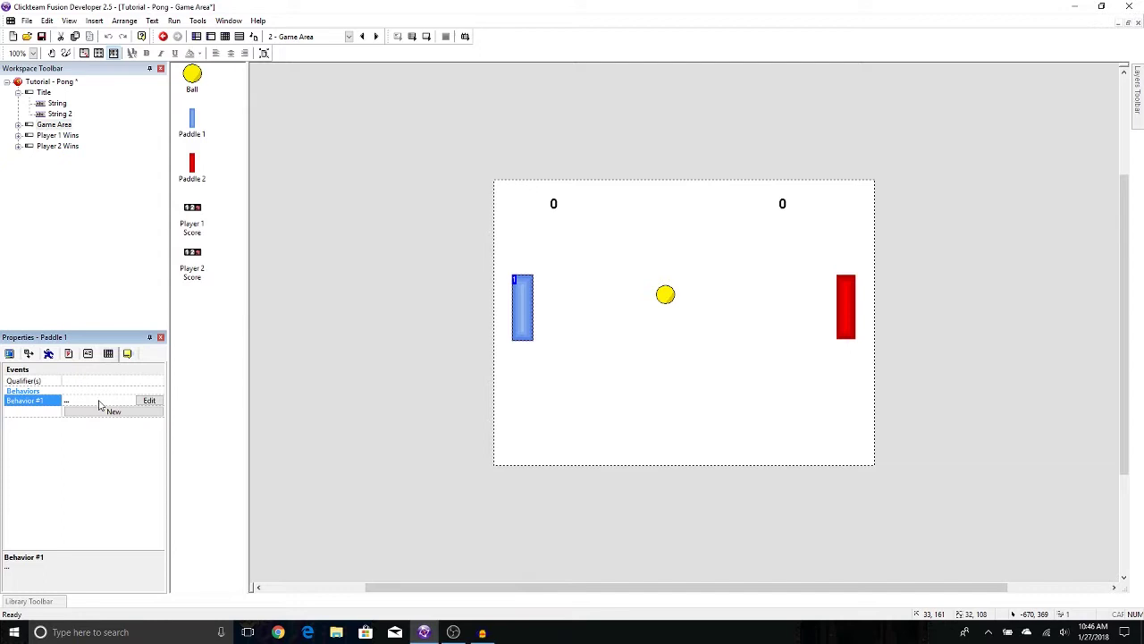
pyautogui.click(149, 402)
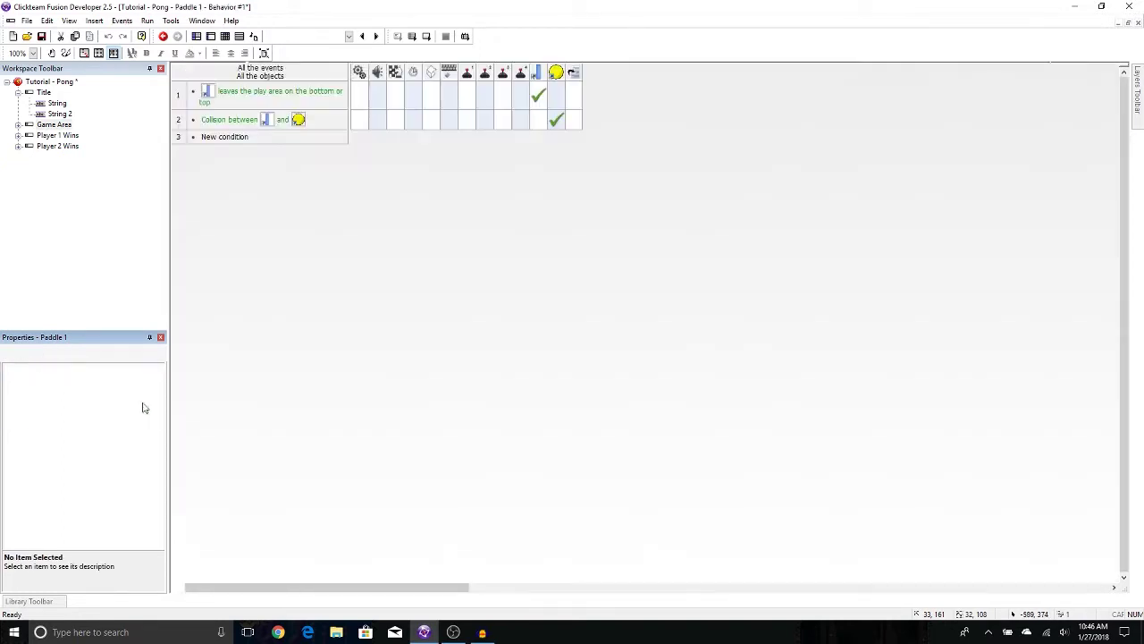
# - Add a Play Sample action with Bump 1.wav from the Samples\Impacts folder to Paddle 1's ball collision event, previewing the sound first
pyautogui.rightClick(376, 122)
pyautogui.moveTo(435, 129)
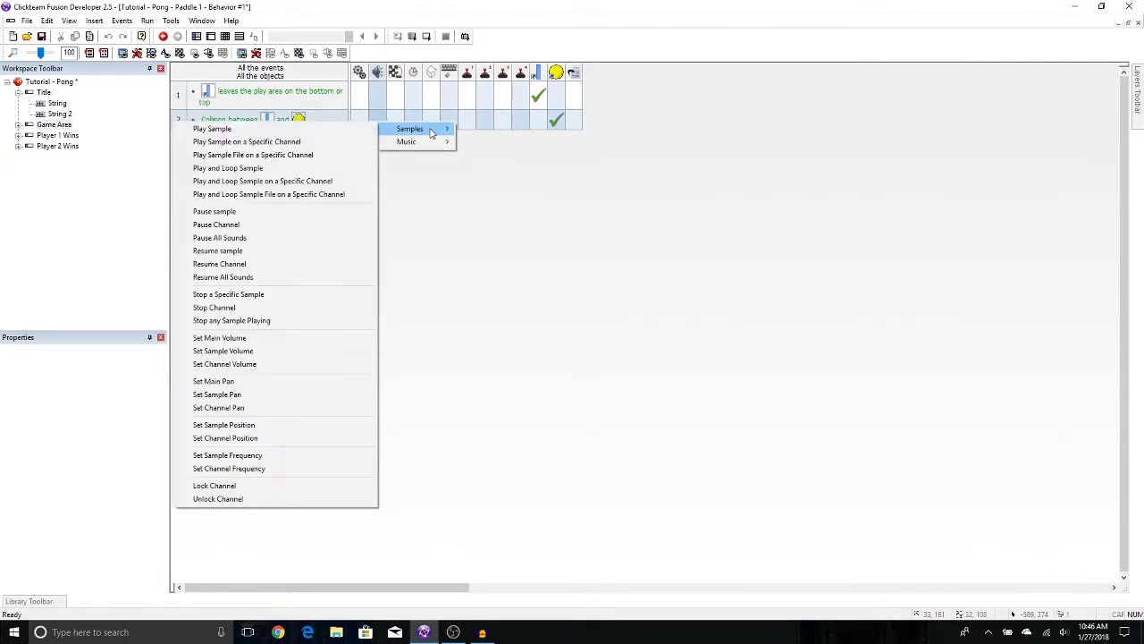
pyautogui.click(320, 131)
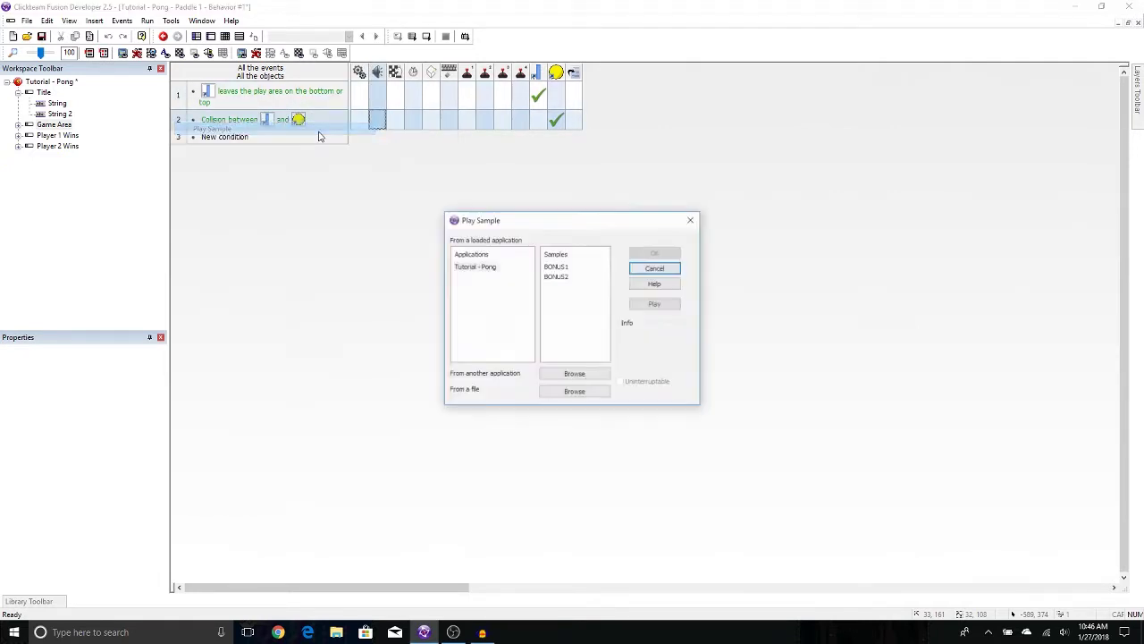
pyautogui.click(564, 396)
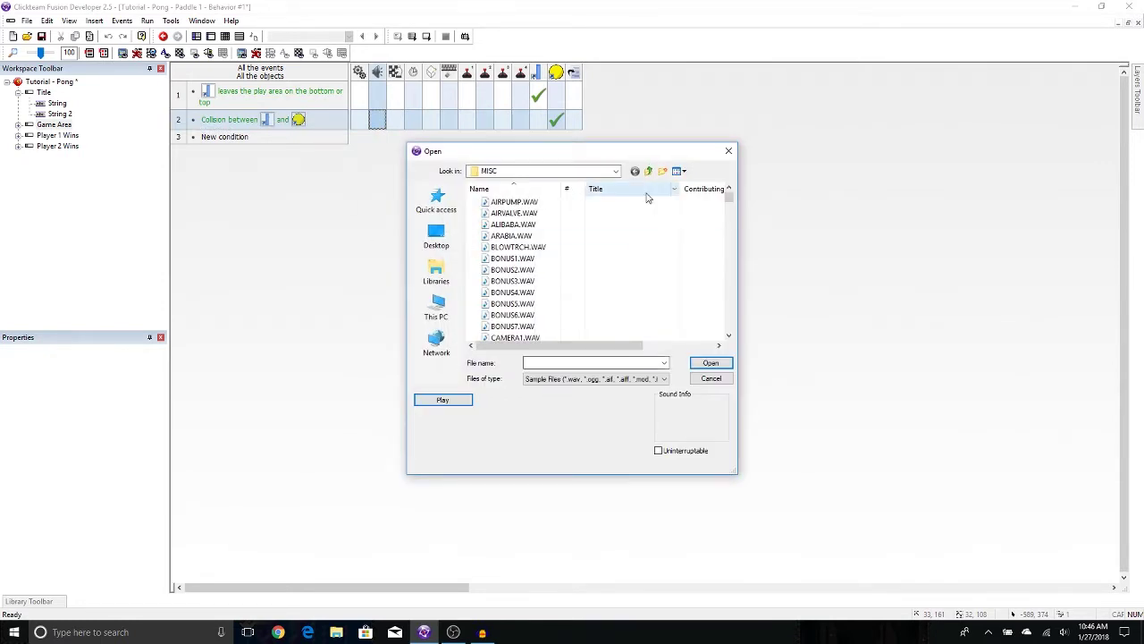
pyautogui.click(648, 172)
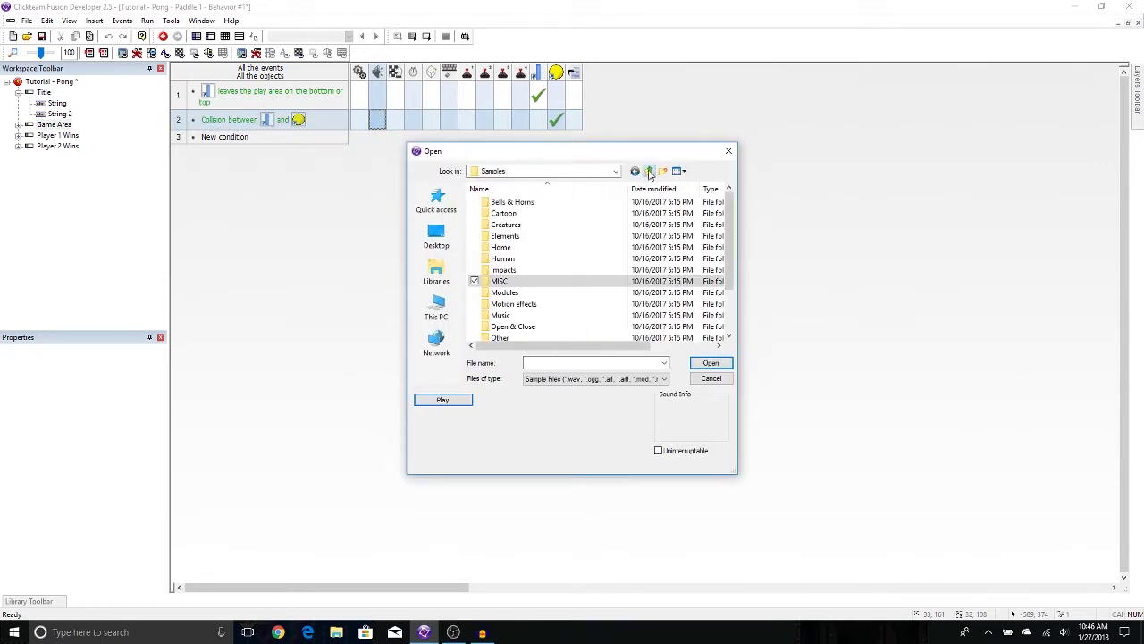
pyautogui.doubleClick(514, 273)
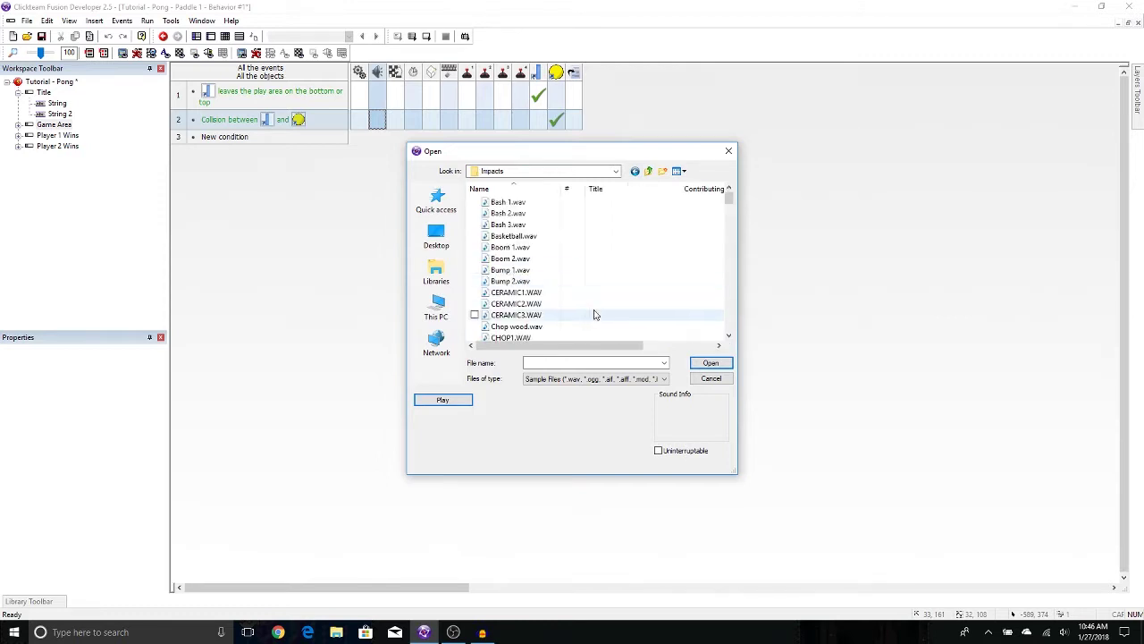
pyautogui.click(510, 270)
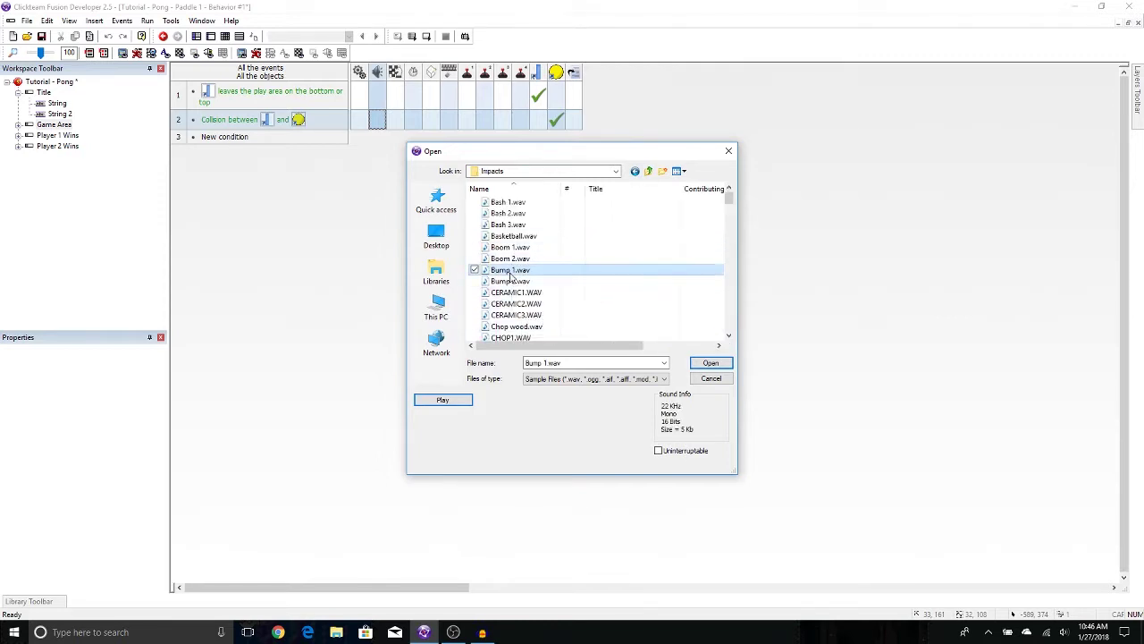
pyautogui.click(469, 403)
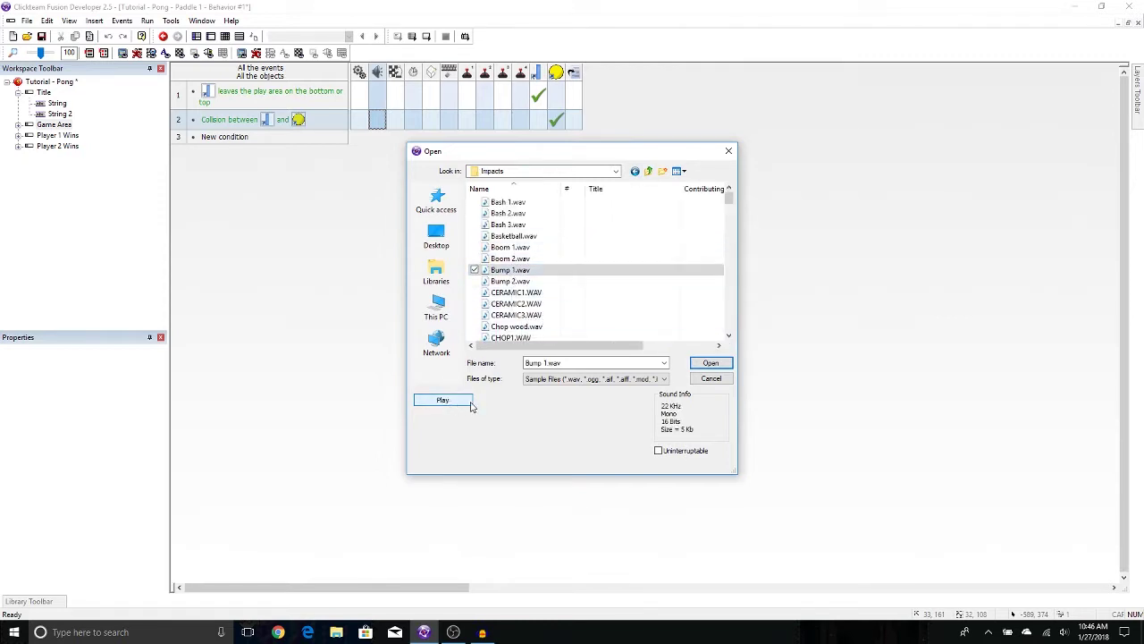
pyautogui.click(711, 363)
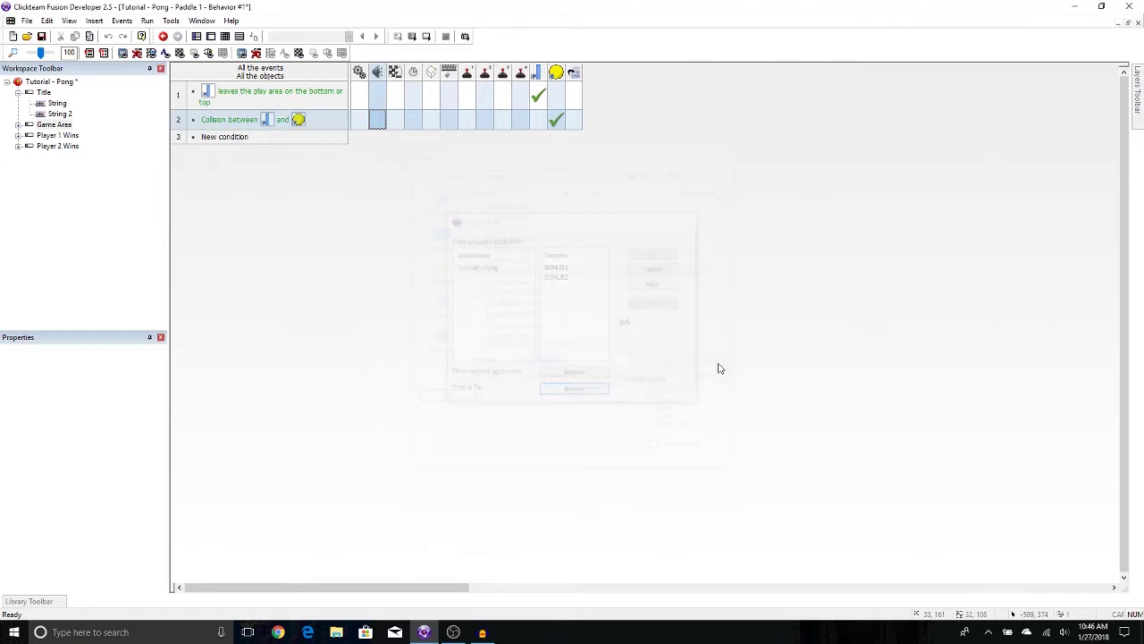
# - Return to the Game Area frame and bring up the events of Paddle 2's Behavior #1 for editing
pyautogui.click(210, 37)
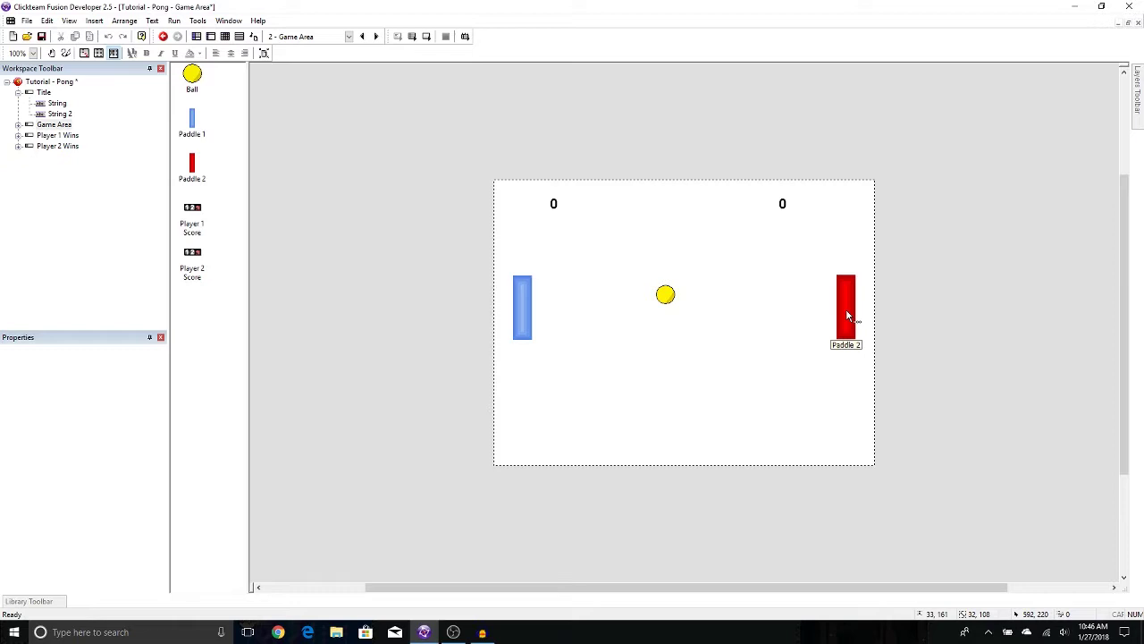
pyautogui.click(846, 314)
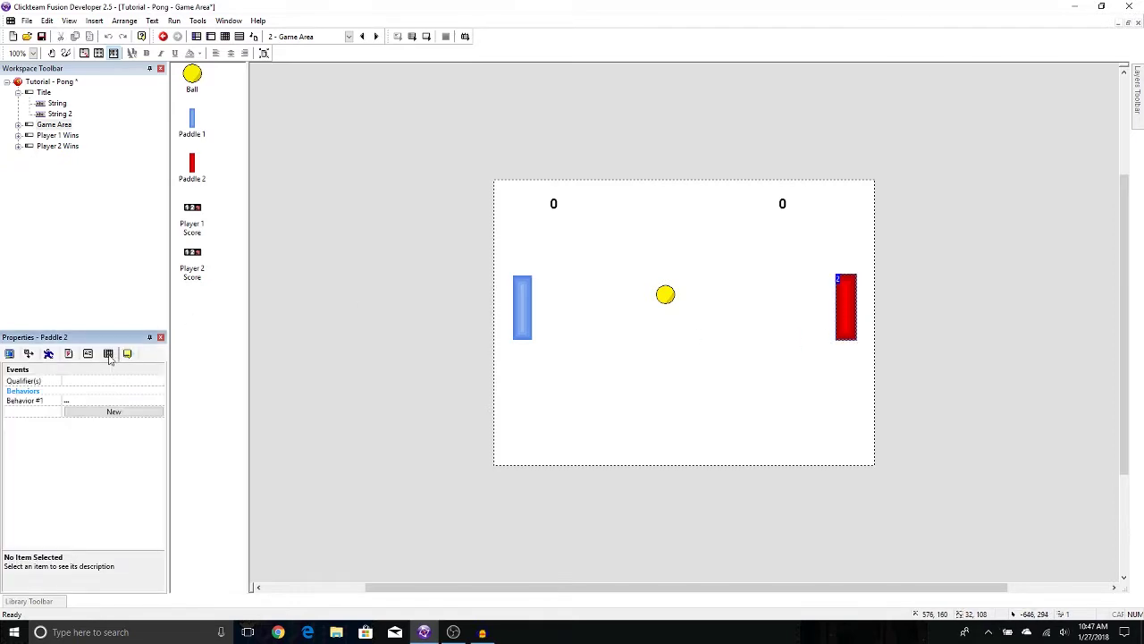
pyautogui.click(152, 402)
pyautogui.click(149, 401)
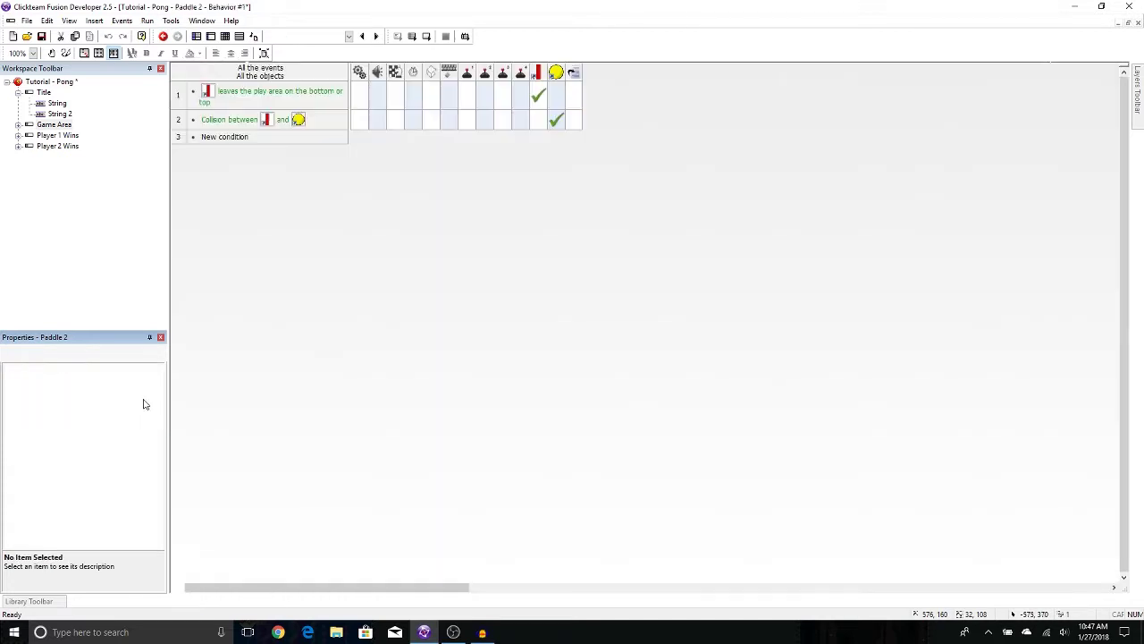
# - Add a Play Sample action with Bump 2.wav from the Impacts folder to the collision event between Paddle 2 and the ball
pyautogui.click(379, 119)
pyautogui.moveTo(406, 125)
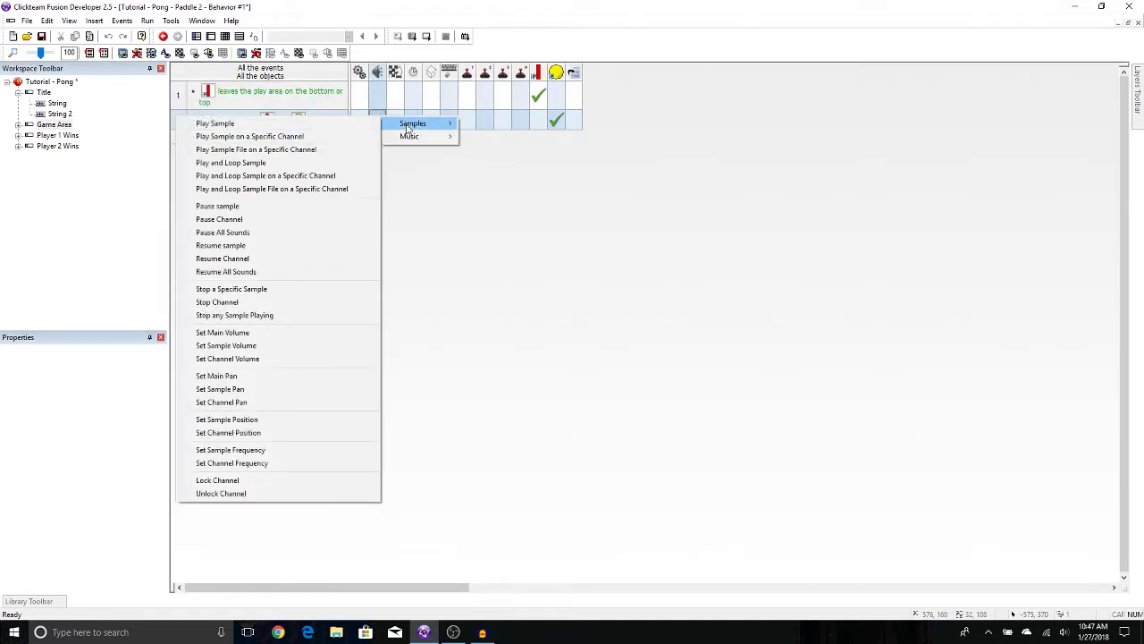
pyautogui.click(299, 125)
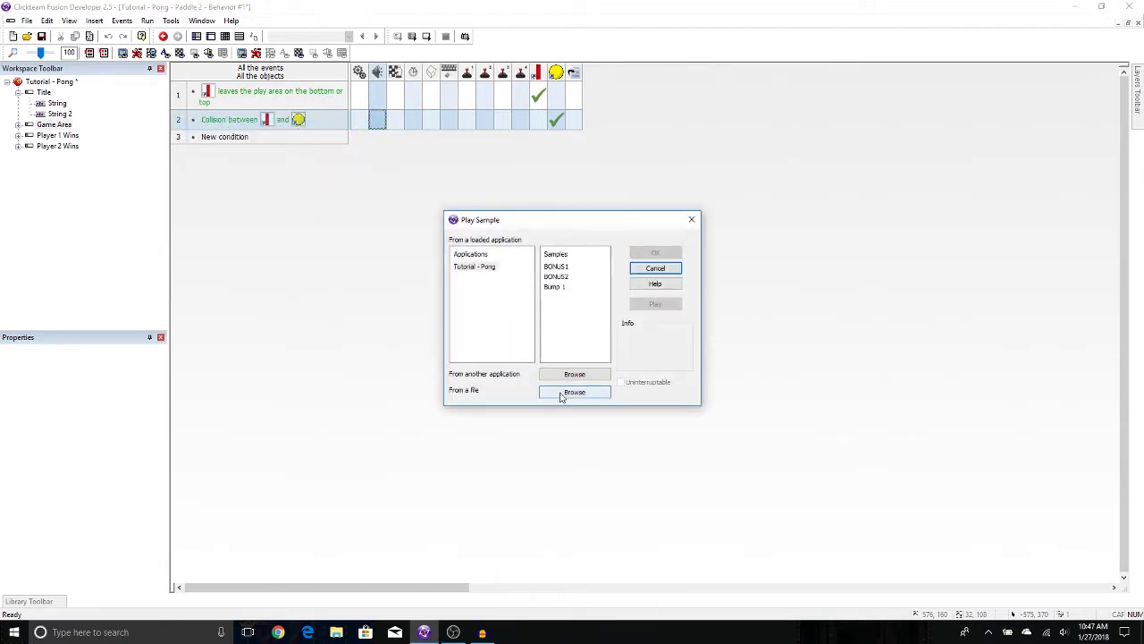
pyautogui.click(563, 394)
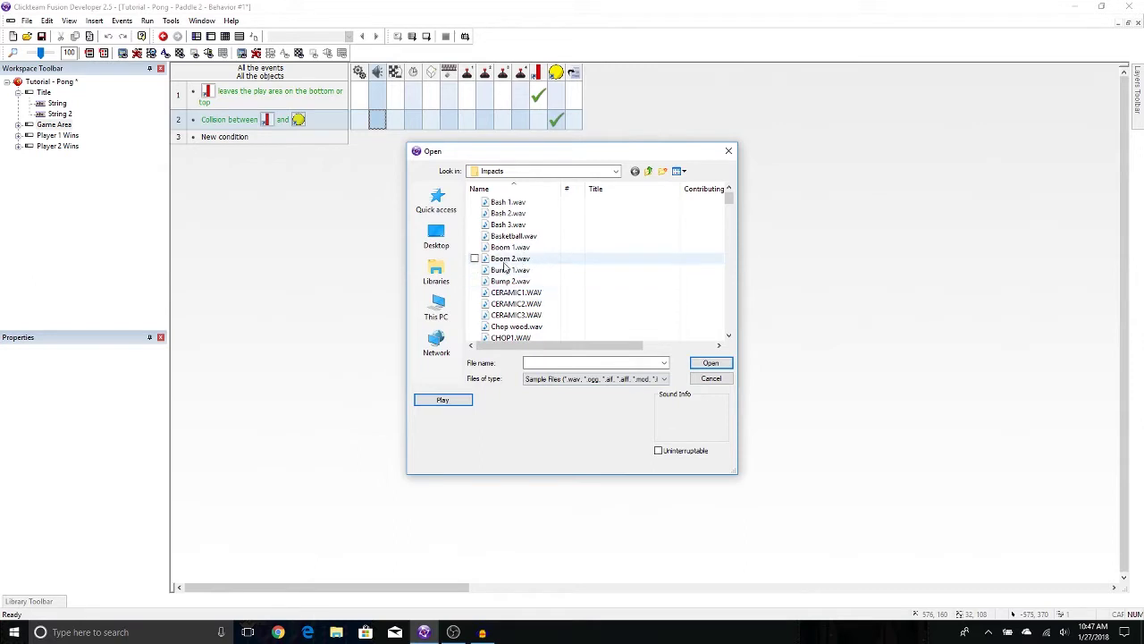
pyautogui.click(512, 281)
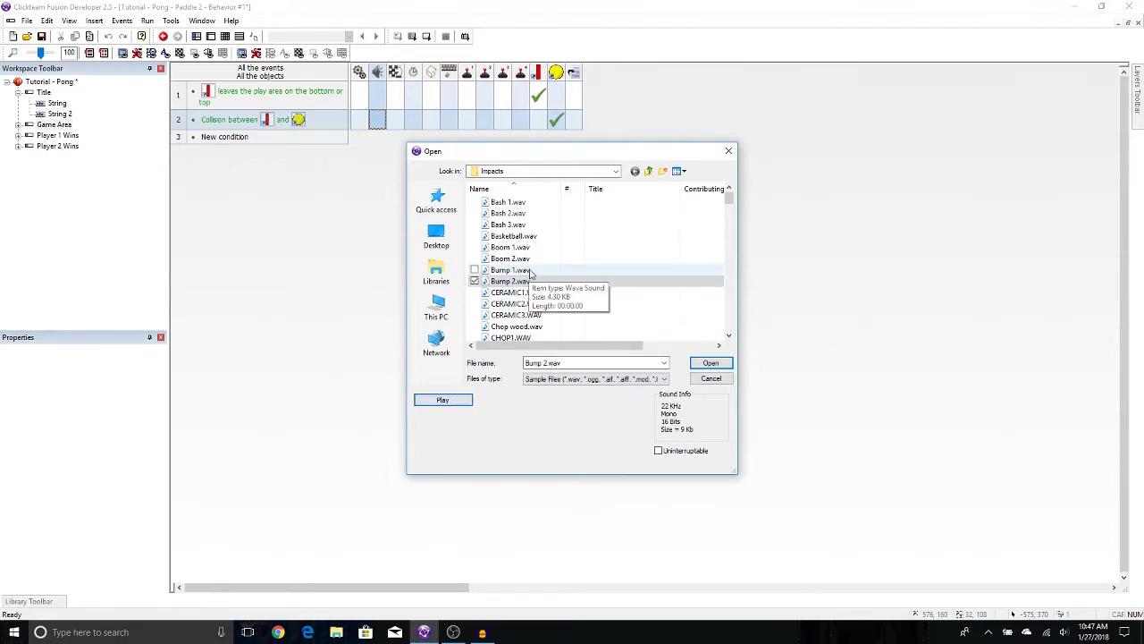
pyautogui.click(710, 363)
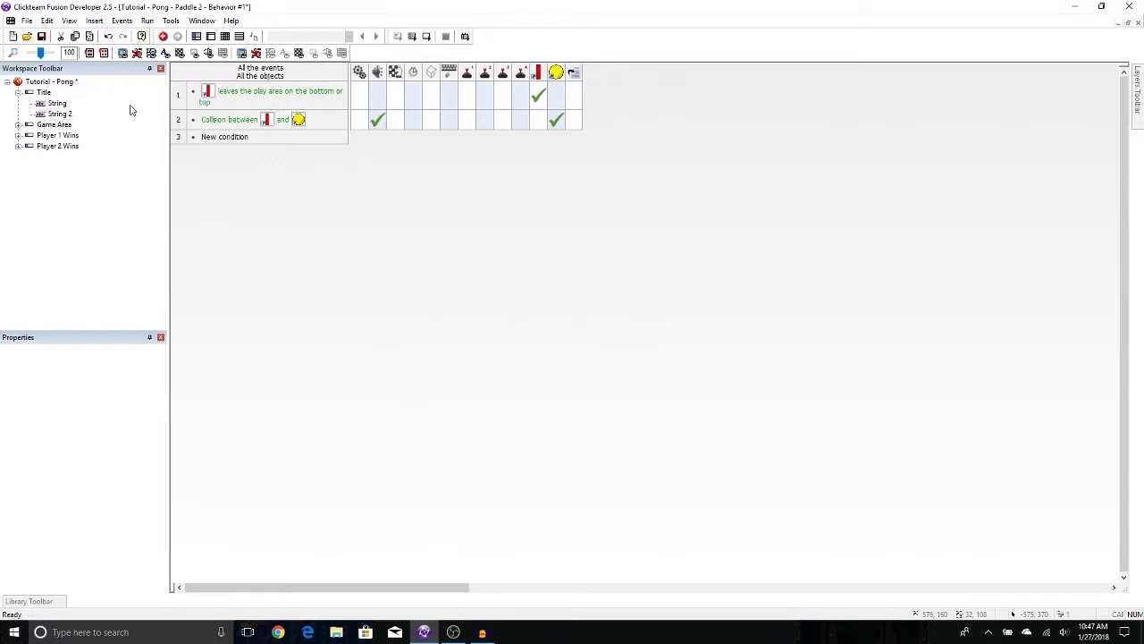
# - Add a Start of Frame condition as a new event in the Player 1 Wins frame
pyautogui.doubleClick(58, 135)
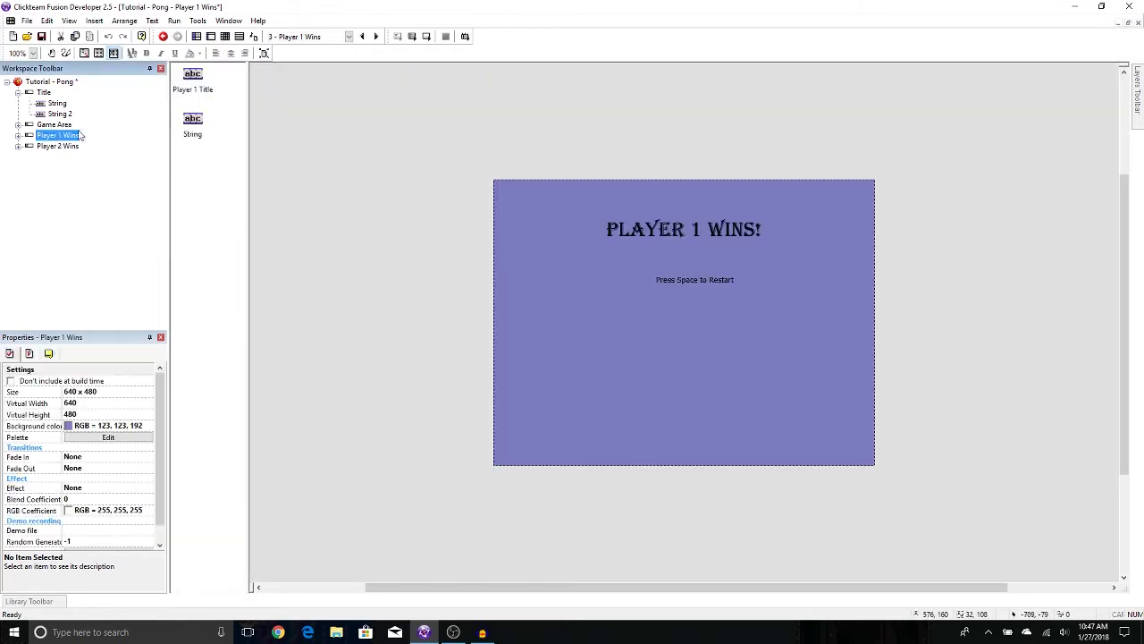
pyautogui.click(225, 36)
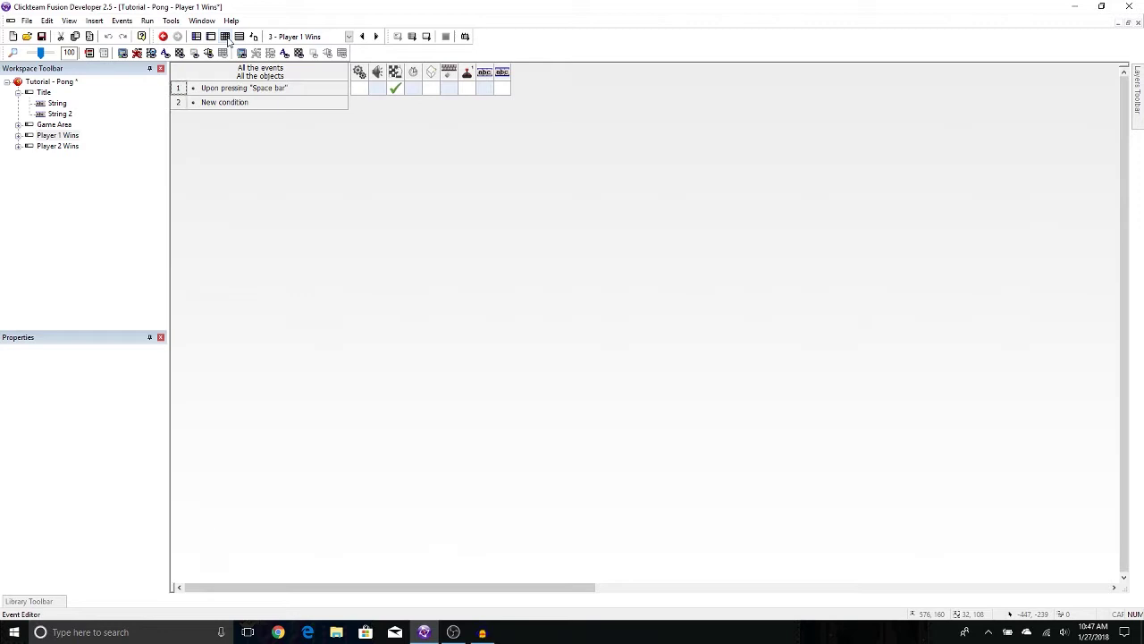
pyautogui.doubleClick(233, 104)
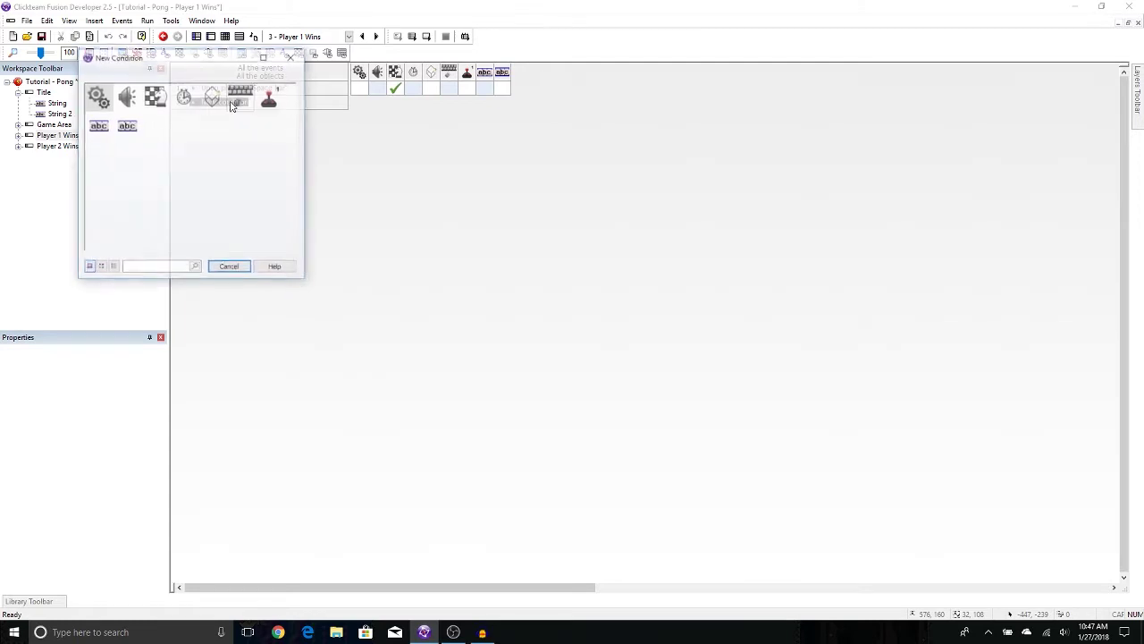
pyautogui.click(155, 95)
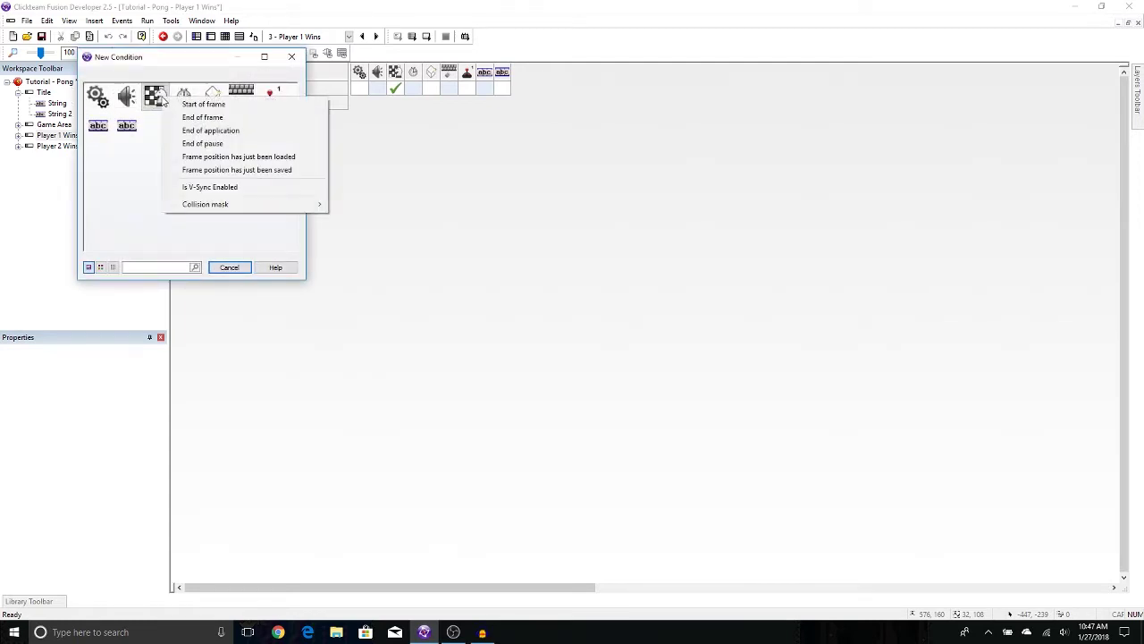
pyautogui.click(193, 104)
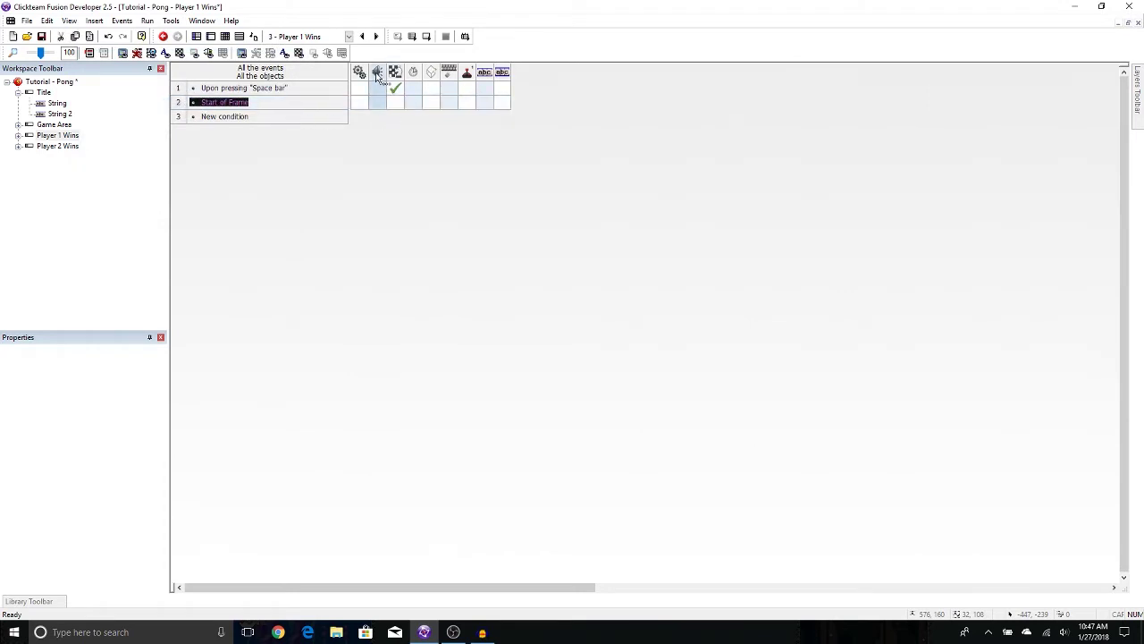
# - Add a Play Music action with PRESENTS.MID from the MIDI folder to the Start of Frame event, previewing the music first
pyautogui.click(377, 105)
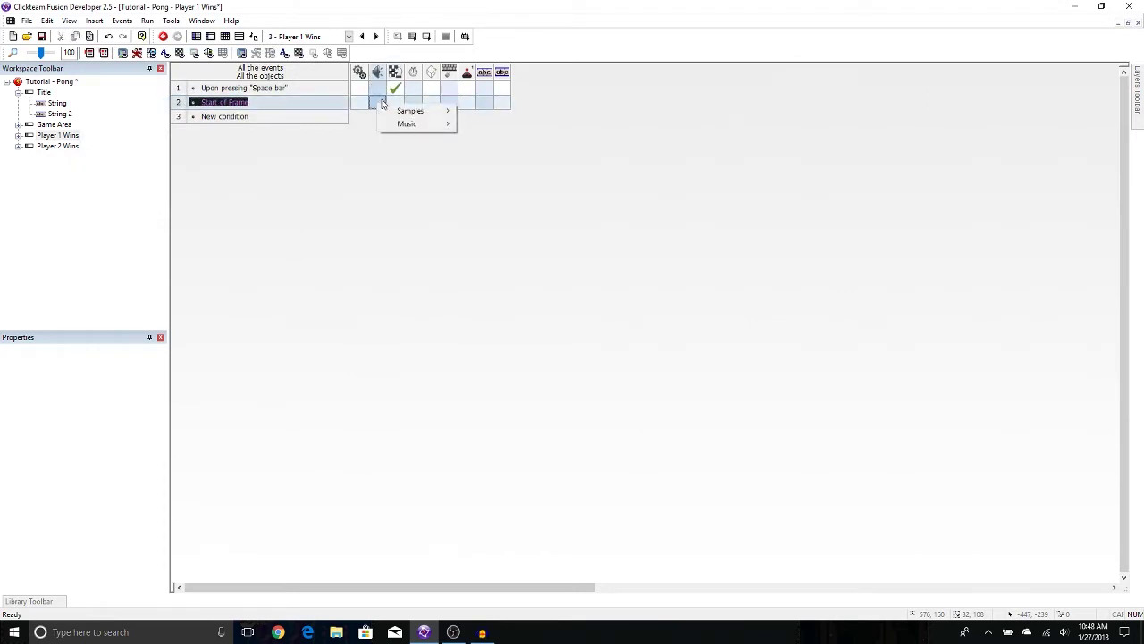
pyautogui.moveTo(399, 128)
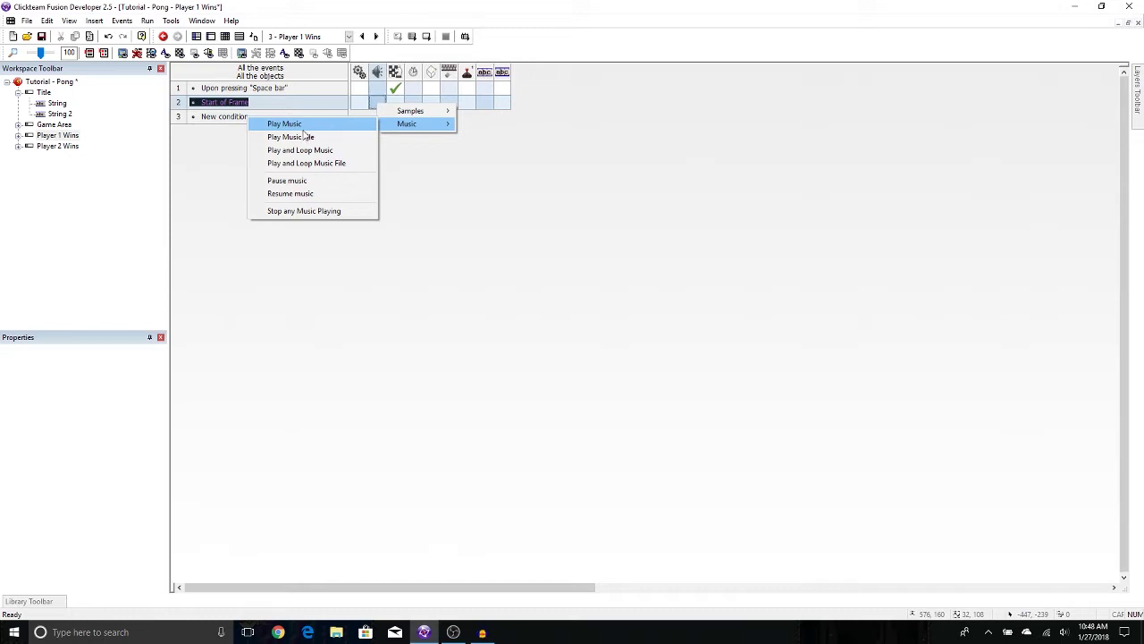
pyautogui.click(295, 127)
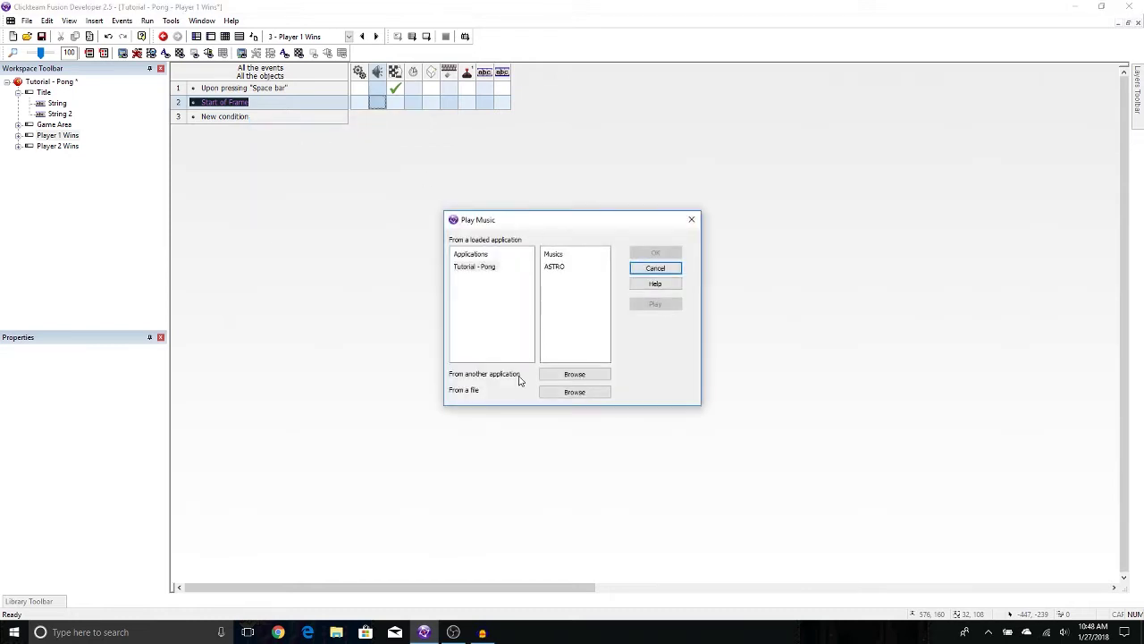
pyautogui.click(556, 394)
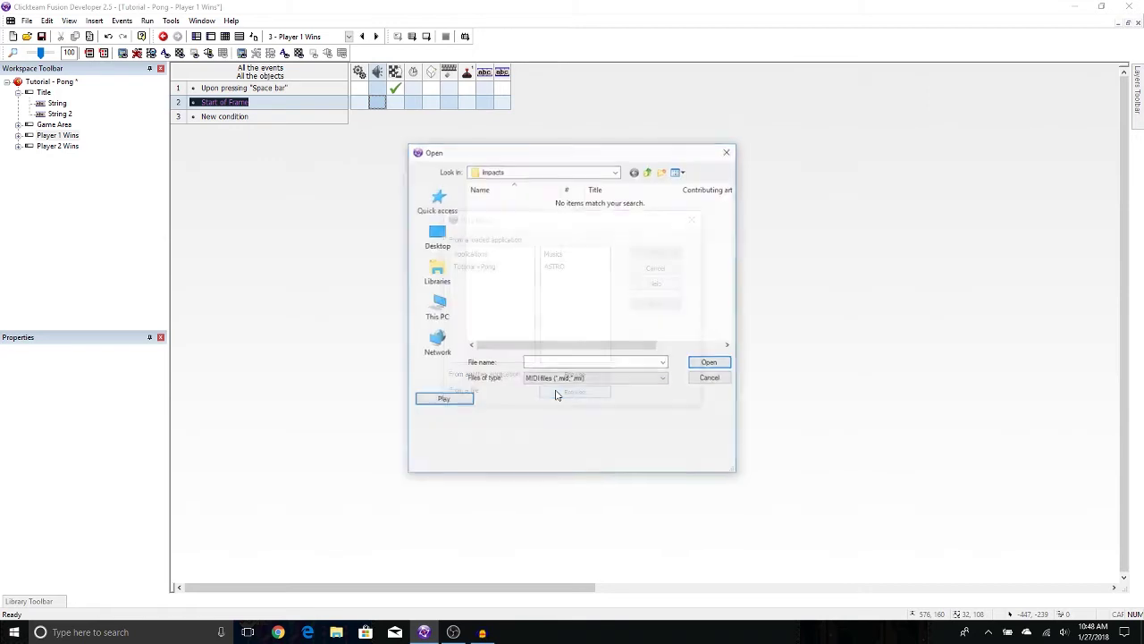
pyautogui.click(646, 172)
pyautogui.click(645, 172)
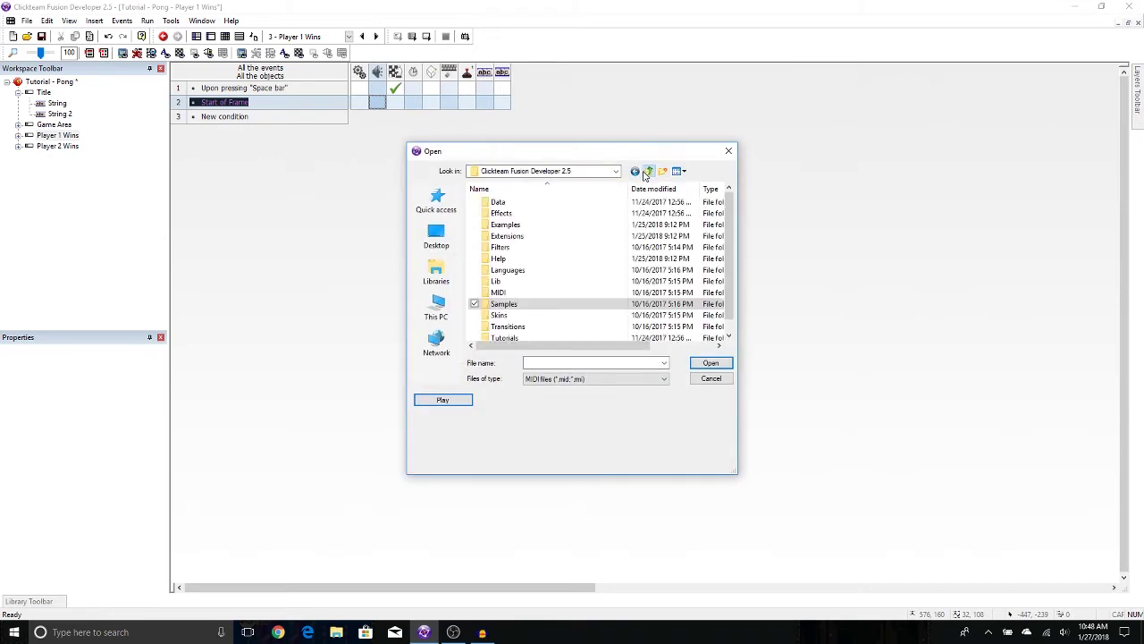
pyautogui.doubleClick(648, 259)
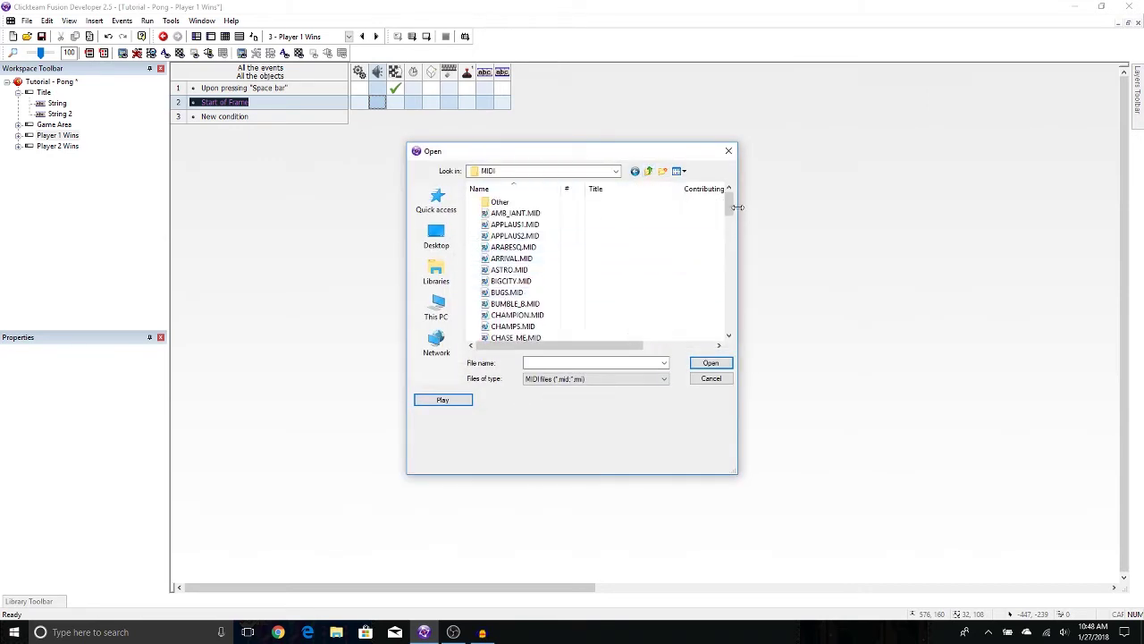
pyautogui.moveTo(731, 205); pyautogui.dragTo(726, 302)
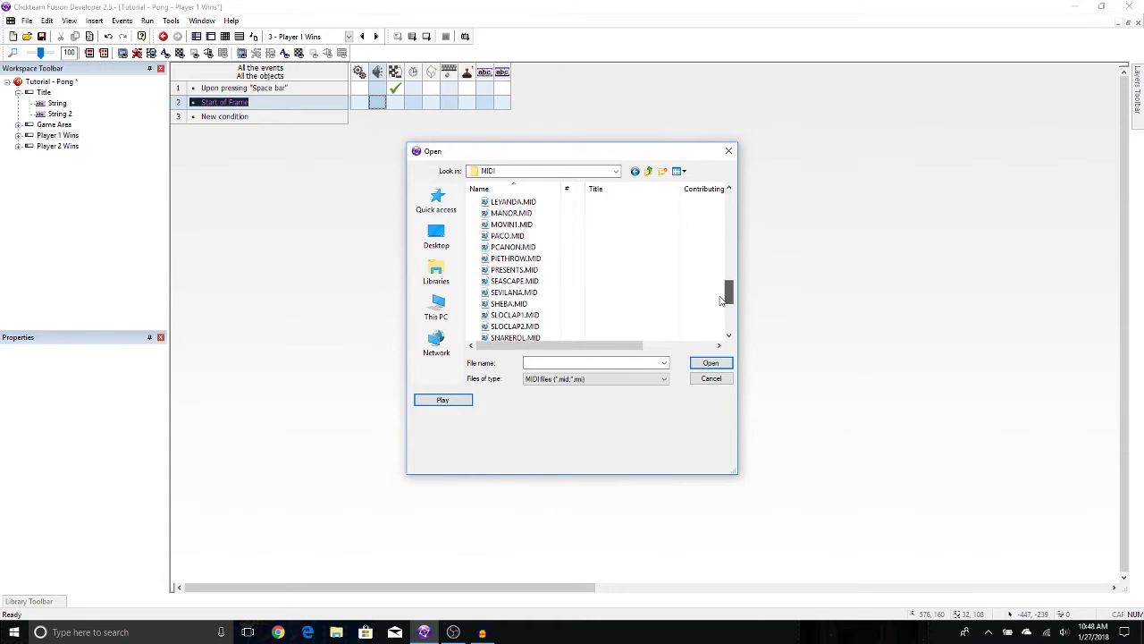
pyautogui.click(508, 270)
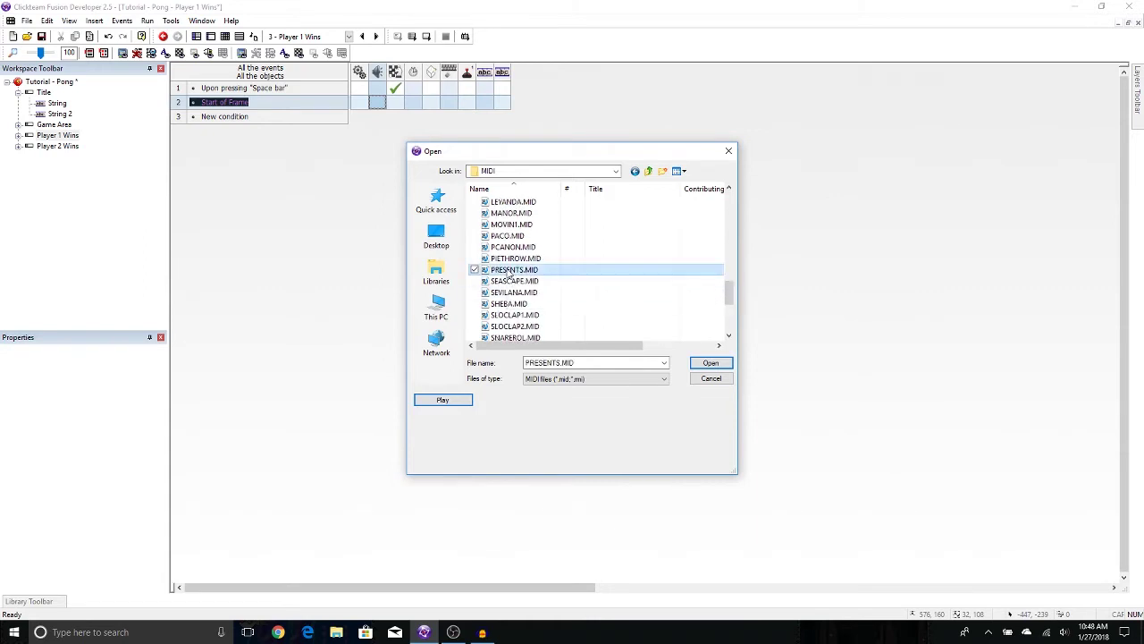
pyautogui.click(452, 400)
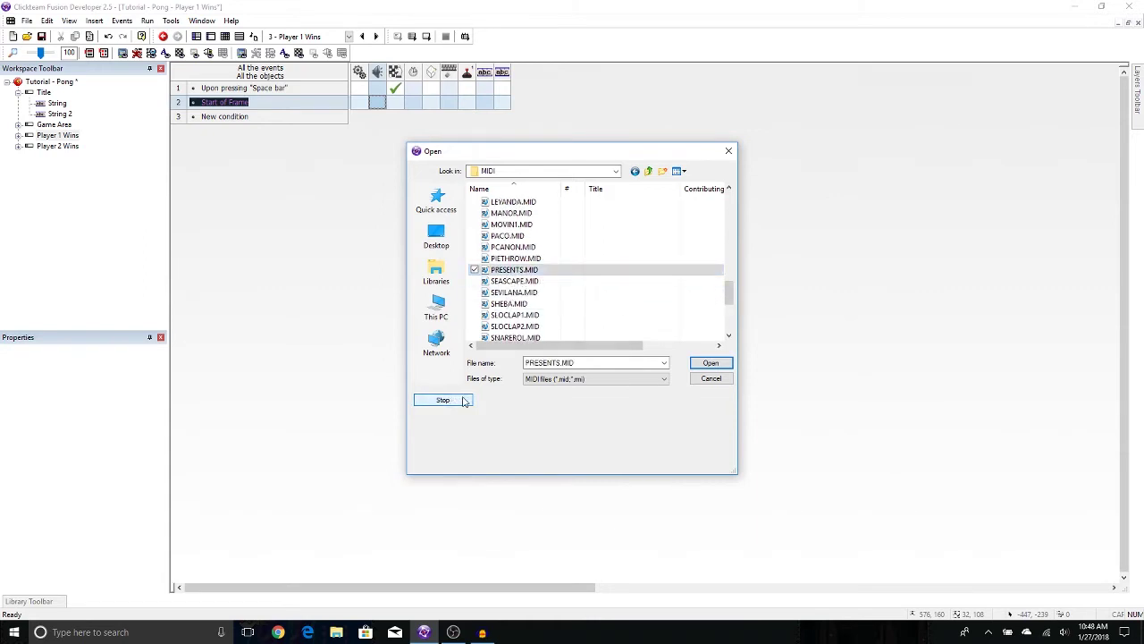
pyautogui.click(462, 402)
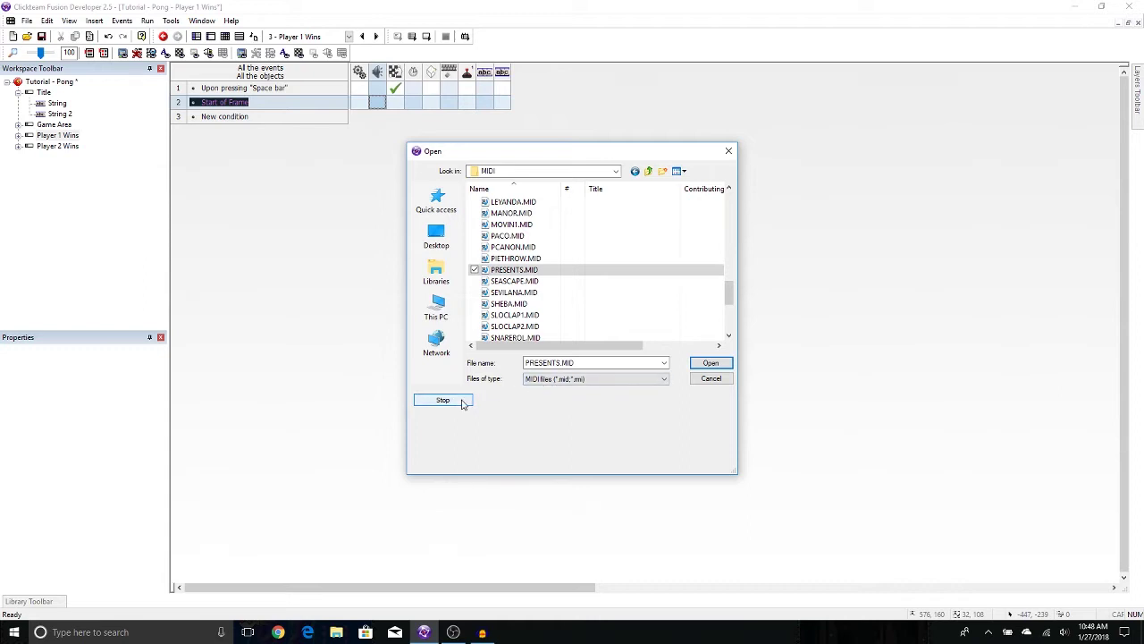
pyautogui.click(711, 363)
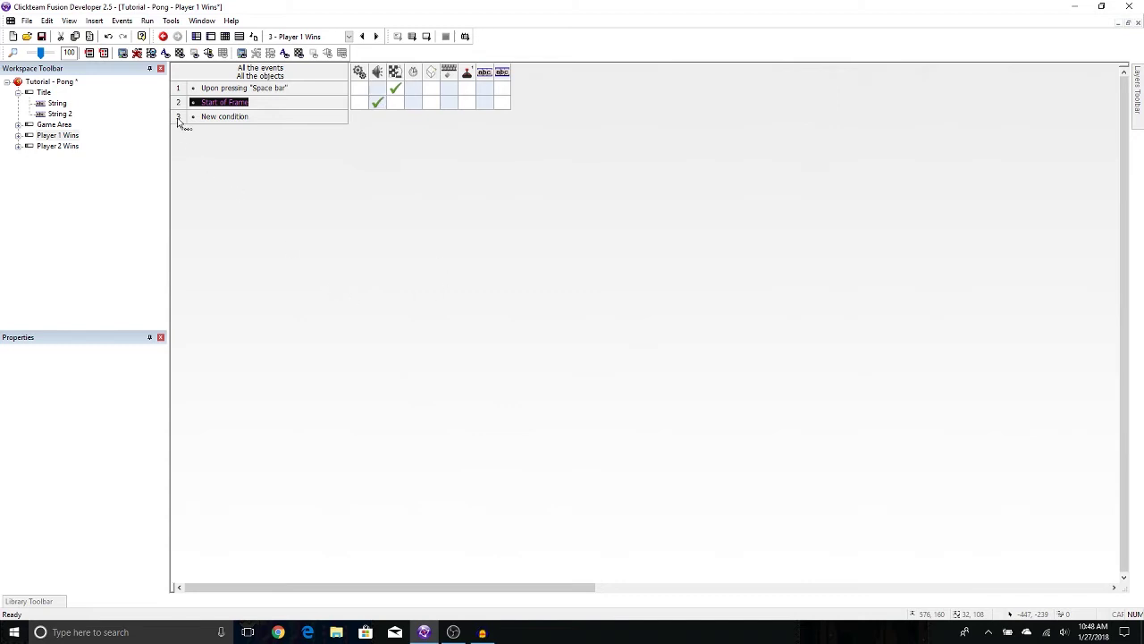
# - Copy the Start of Frame music event from Player 1 Wins into the Player 2 Wins frame's events as line 2
pyautogui.click(178, 104)
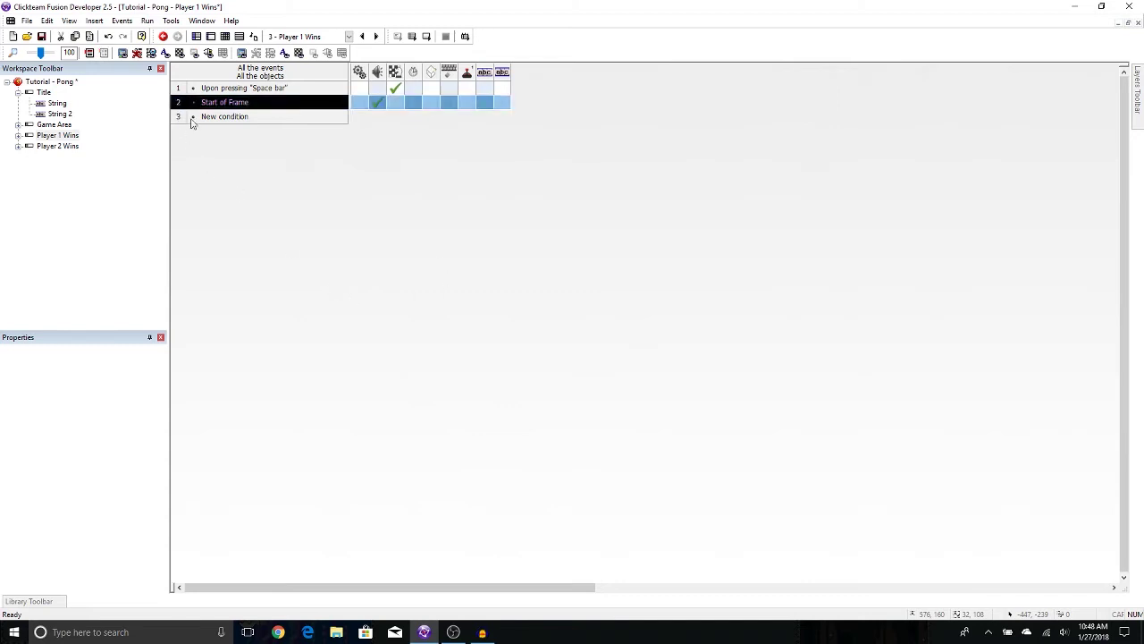
pyautogui.rightClick(178, 103)
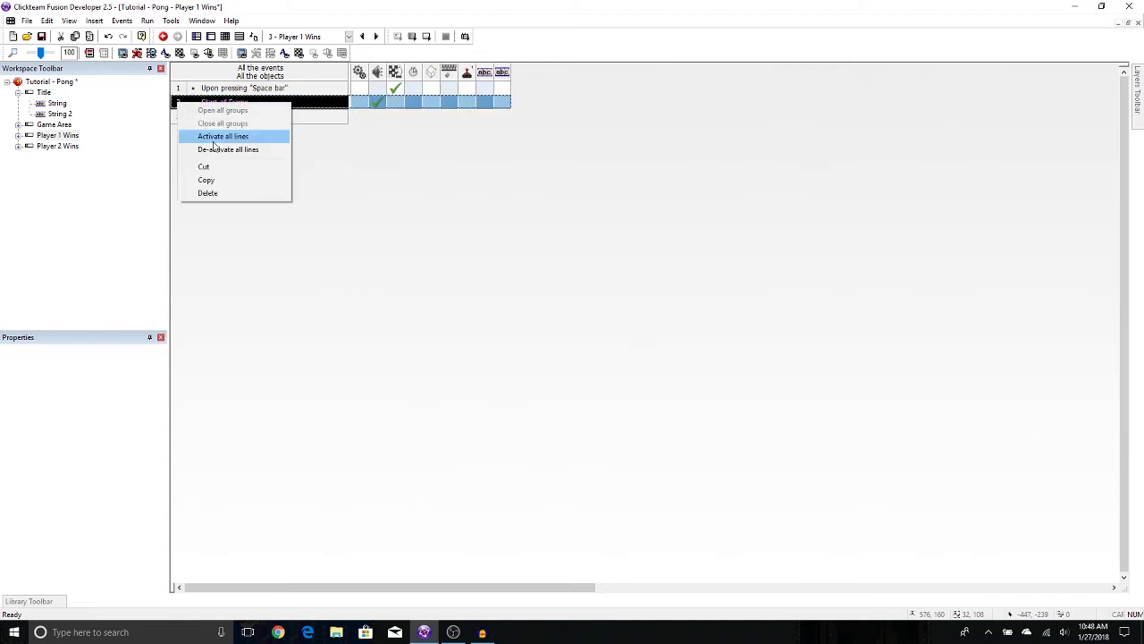
pyautogui.click(208, 180)
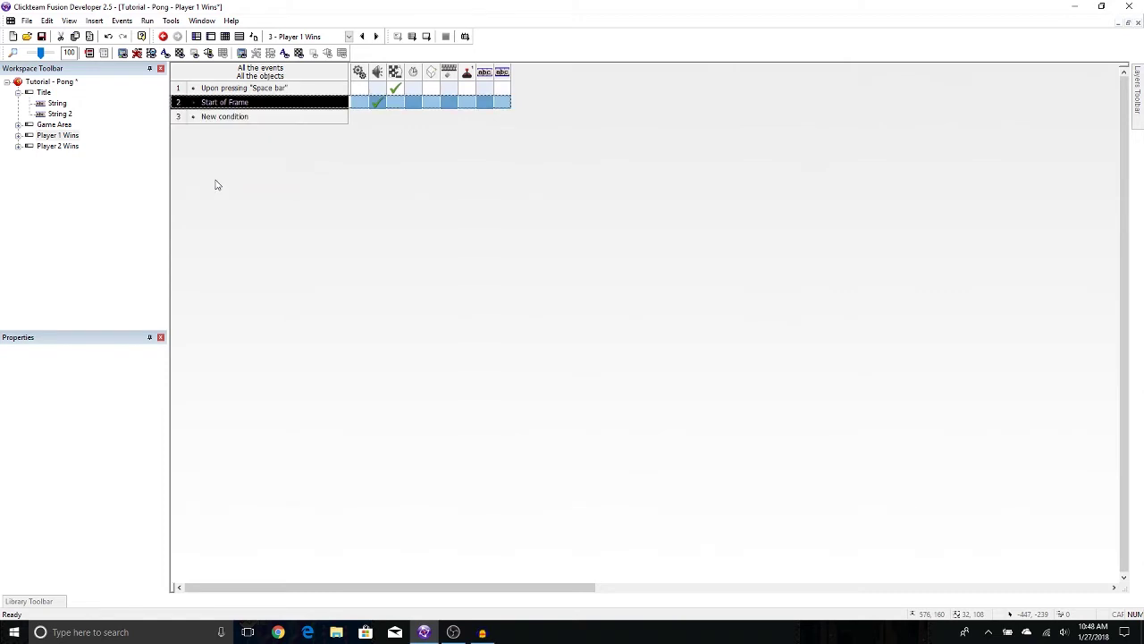
pyautogui.click(69, 149)
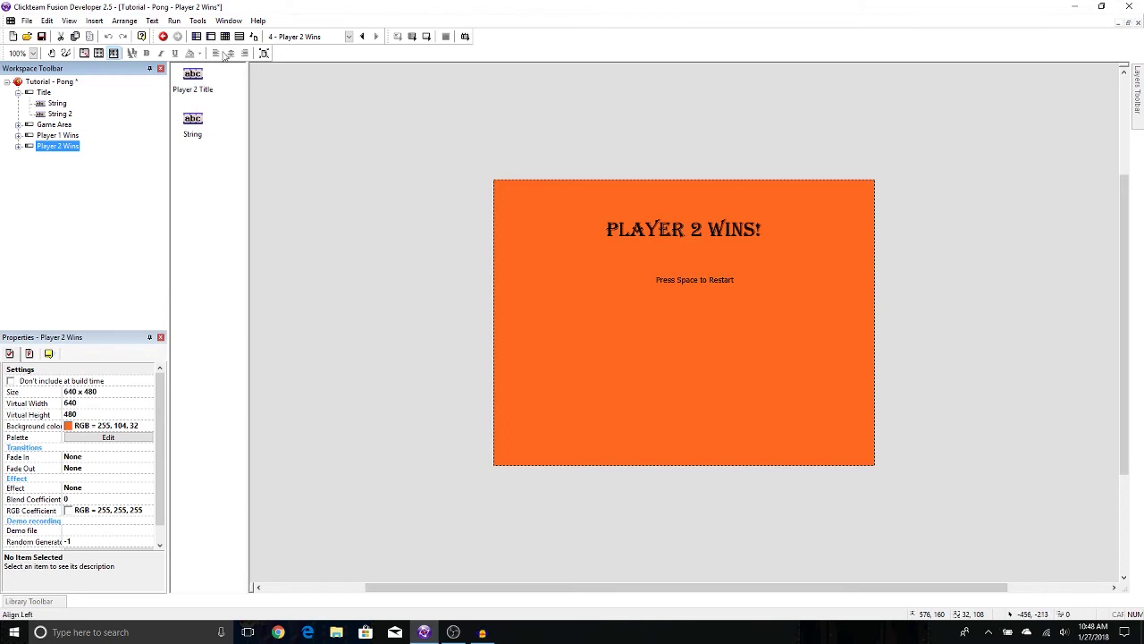
pyautogui.click(225, 37)
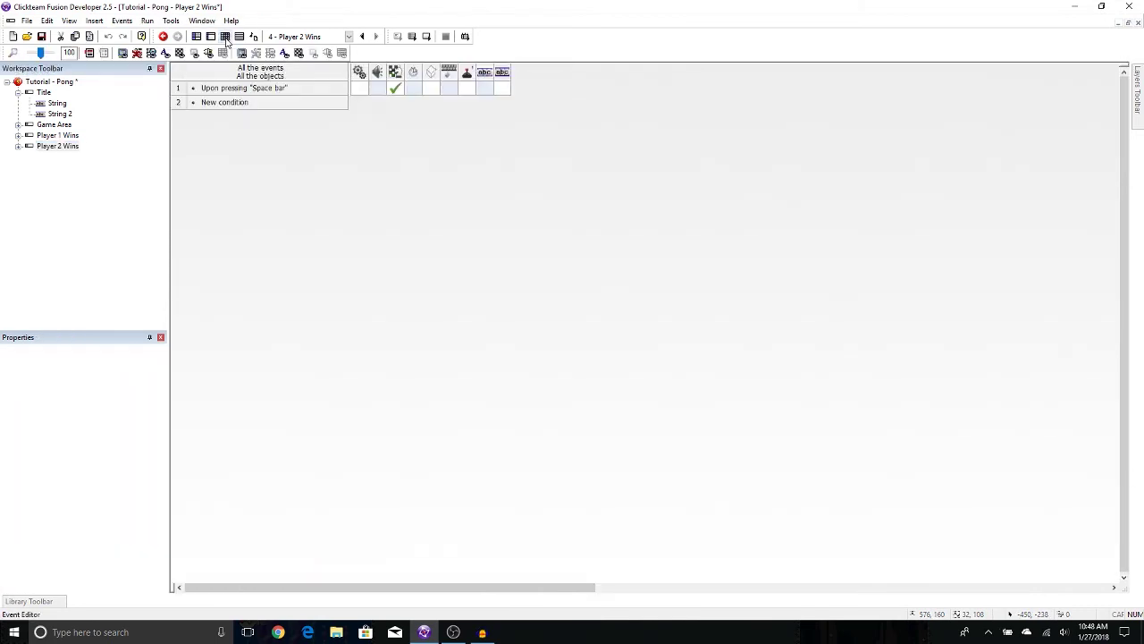
pyautogui.rightClick(180, 106)
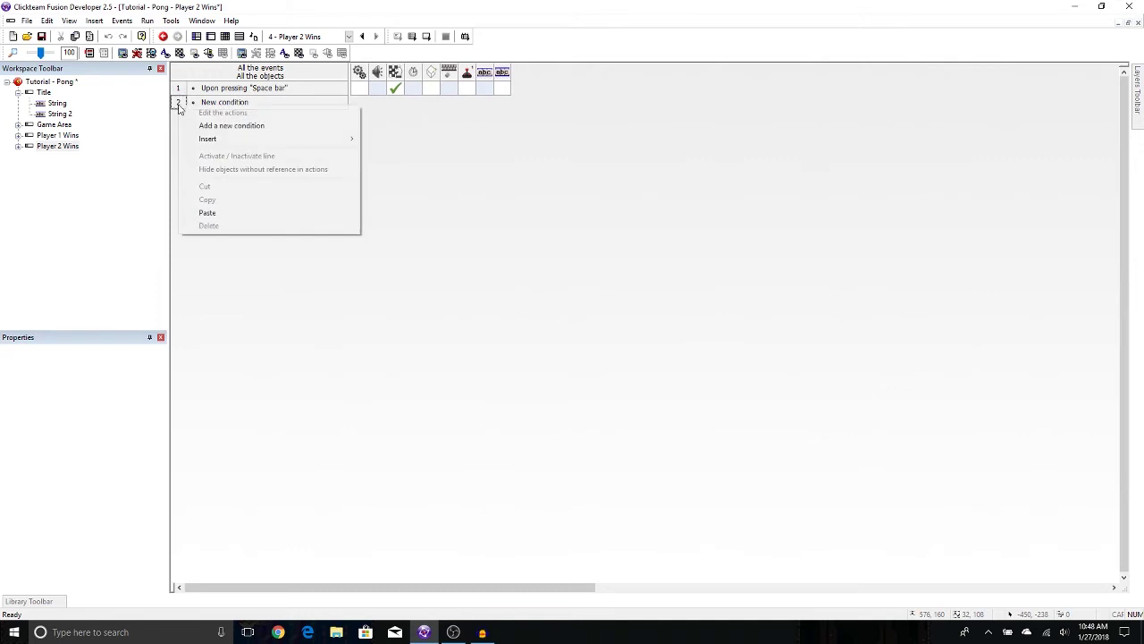
pyautogui.click(217, 215)
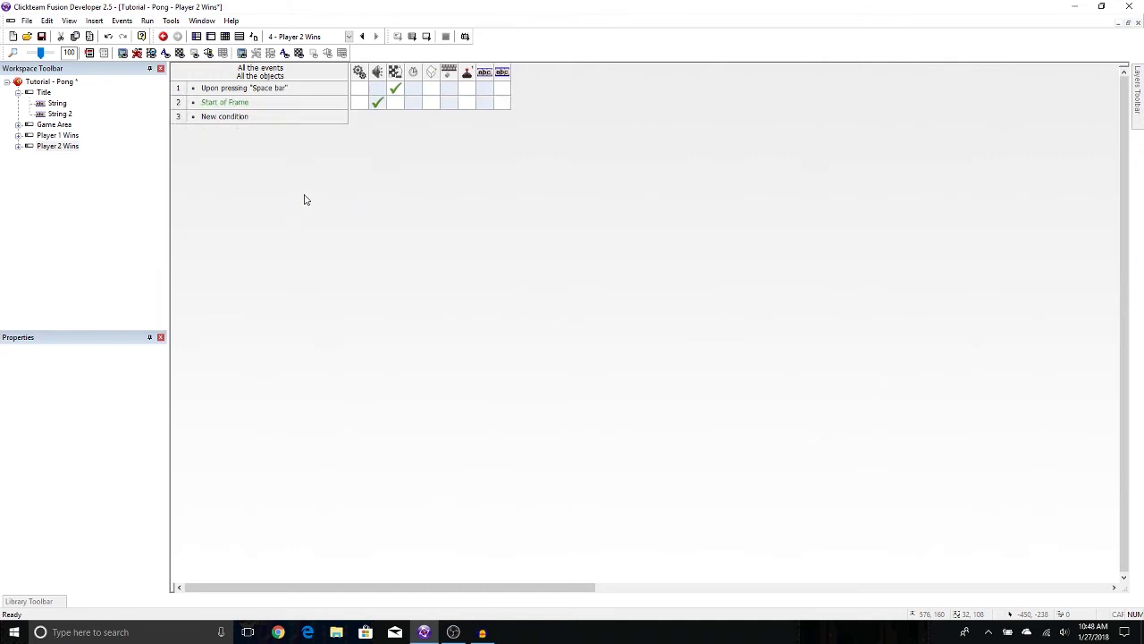
# - Test the whole application from the title screen through a match and win screen, restart to the title, and close the game
pyautogui.click(413, 37)
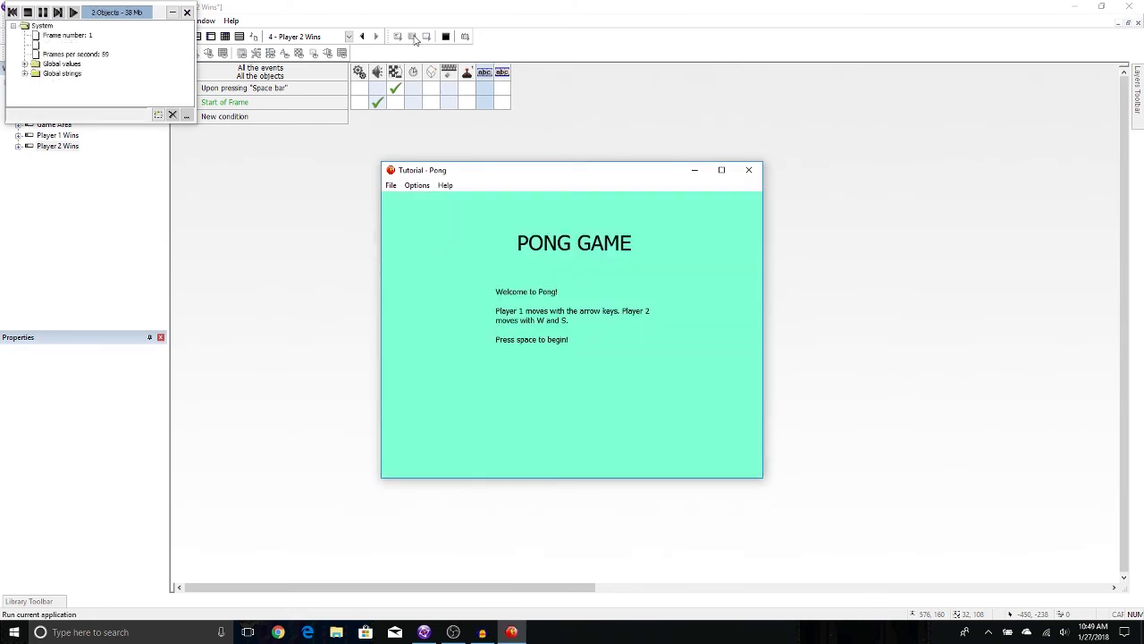
pyautogui.press('space')
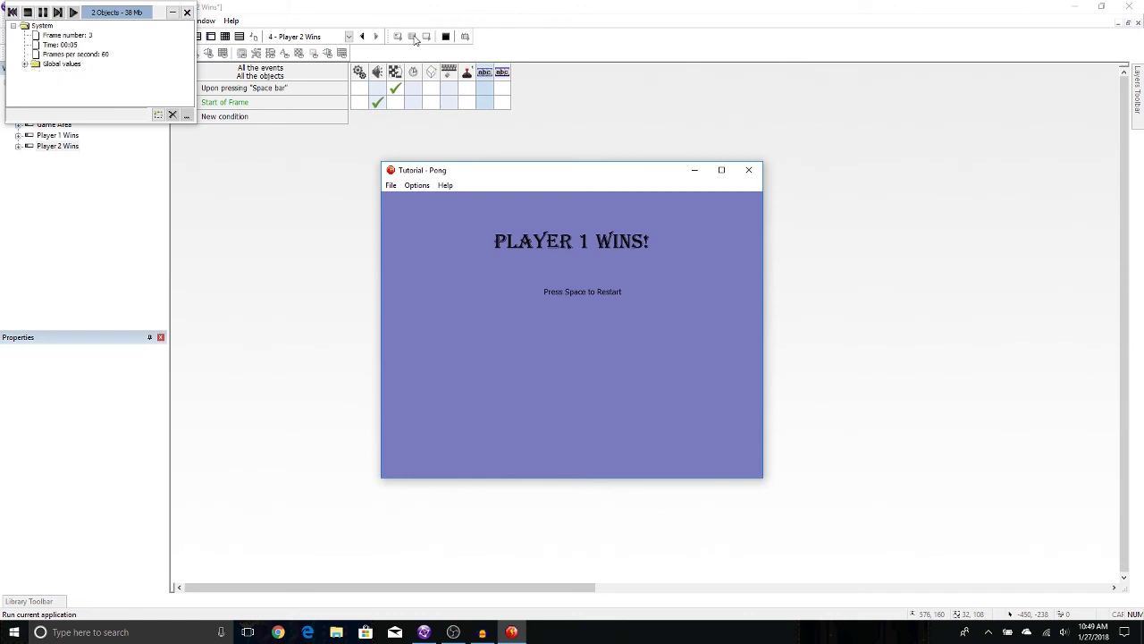
pyautogui.press('space')
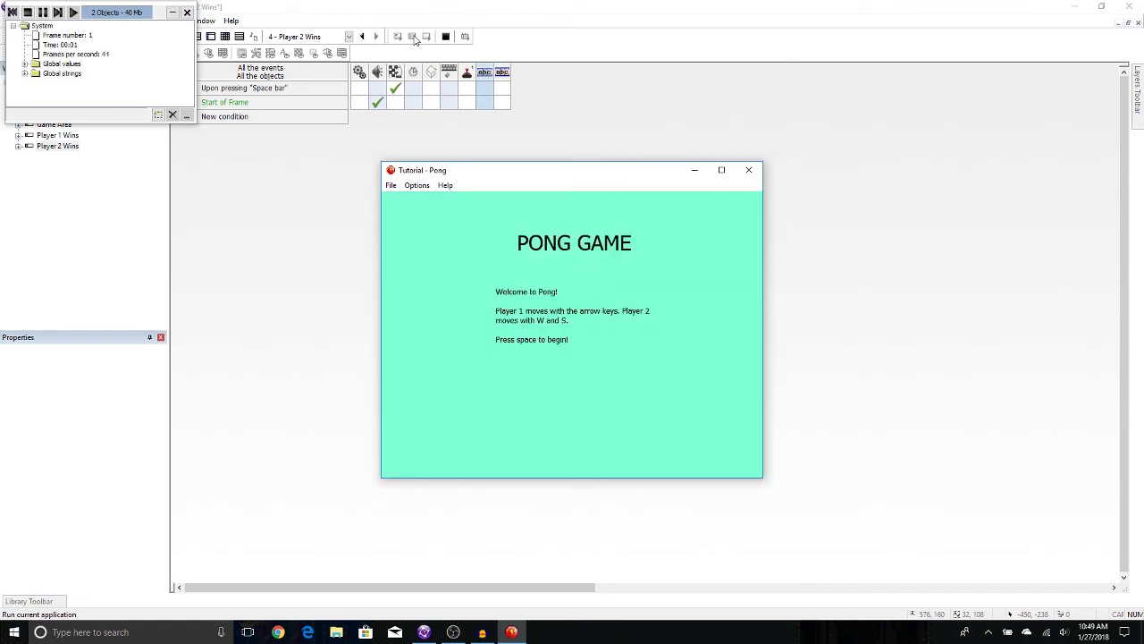
pyautogui.click(749, 171)
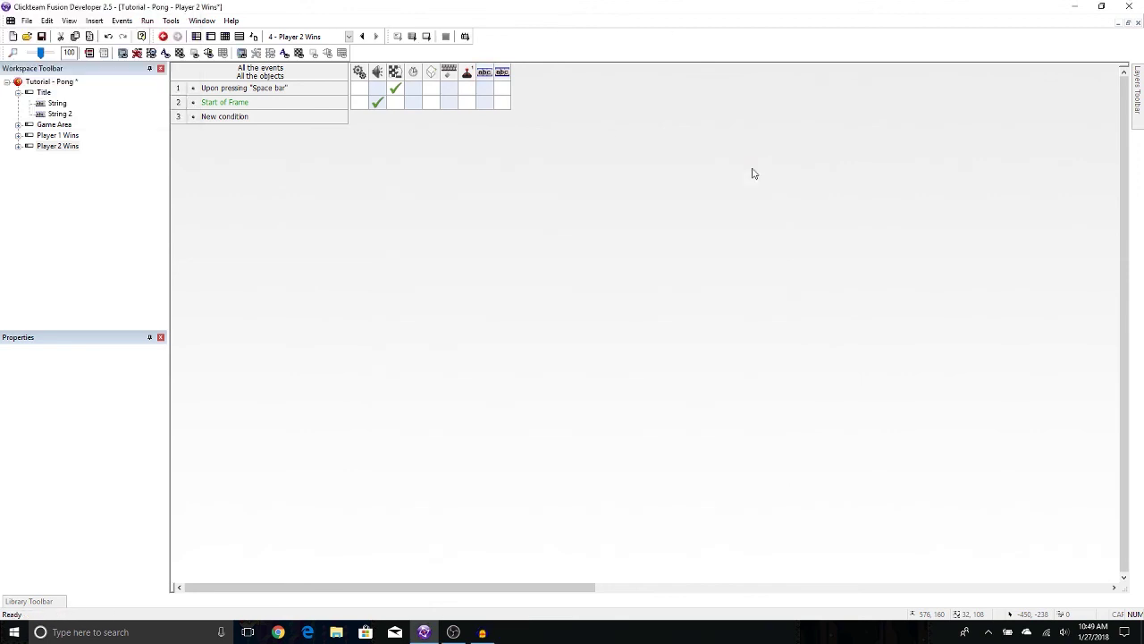